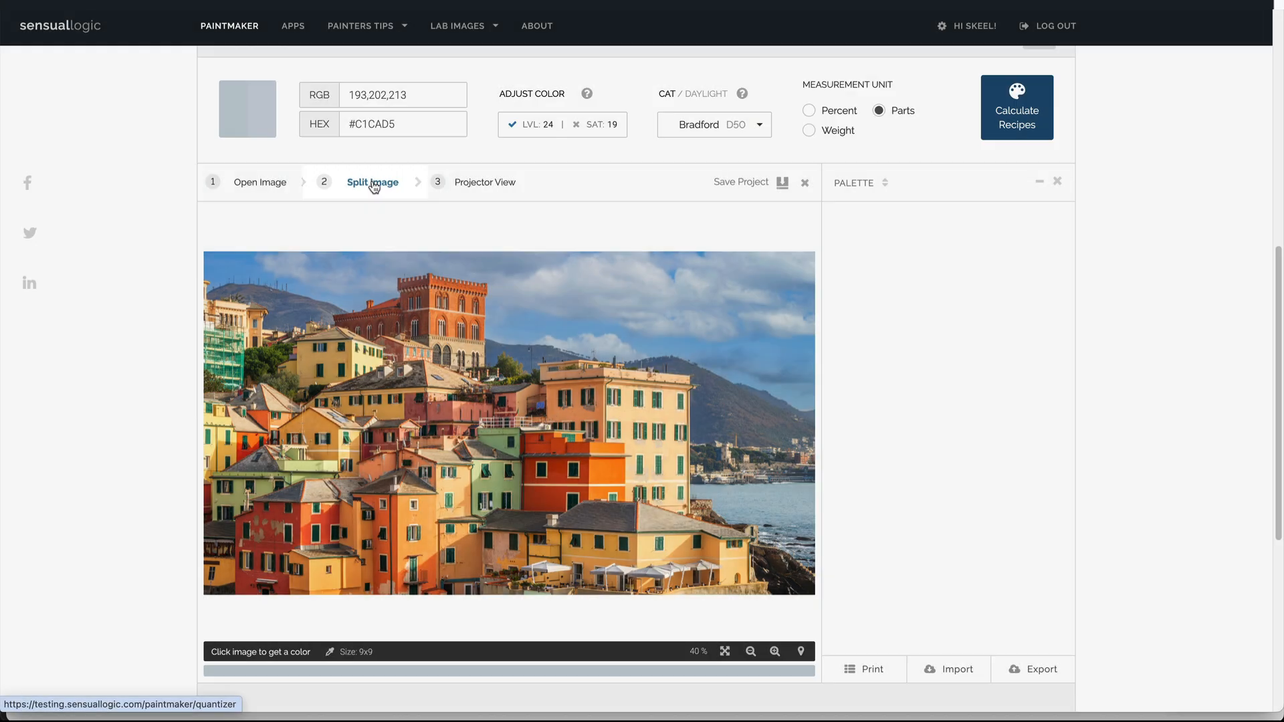
Step: Open the Split Image step and show the original and quantized images side by side
left_click(374, 187)
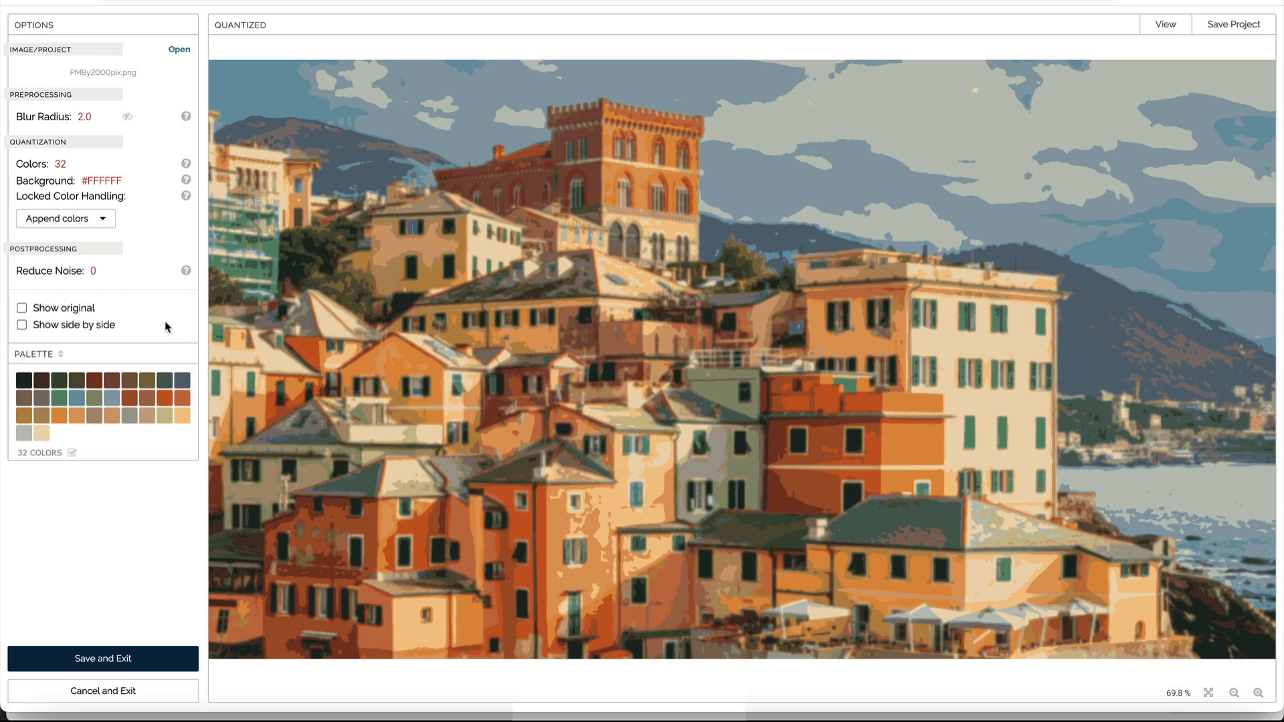
left_click(22, 325)
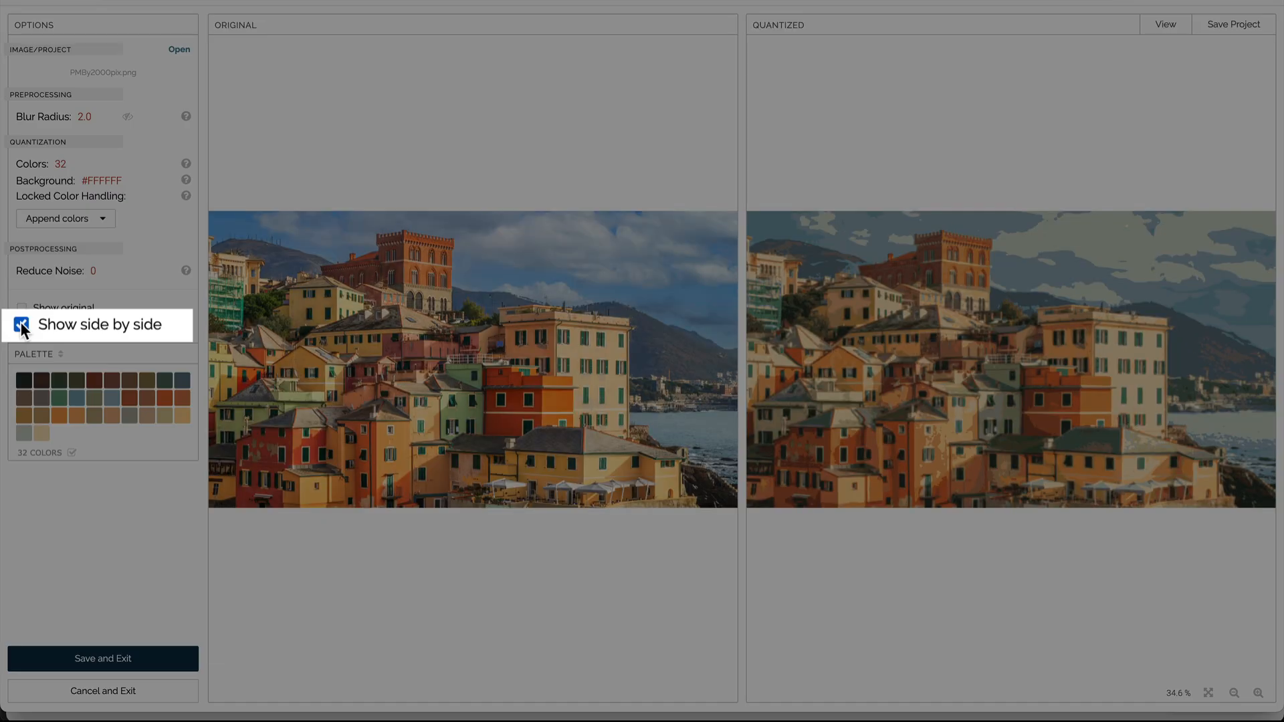
Step: Set the blur radius to 1.0 and toggle the blur preview to compare the effect
scroll(993, 358, "up", 5)
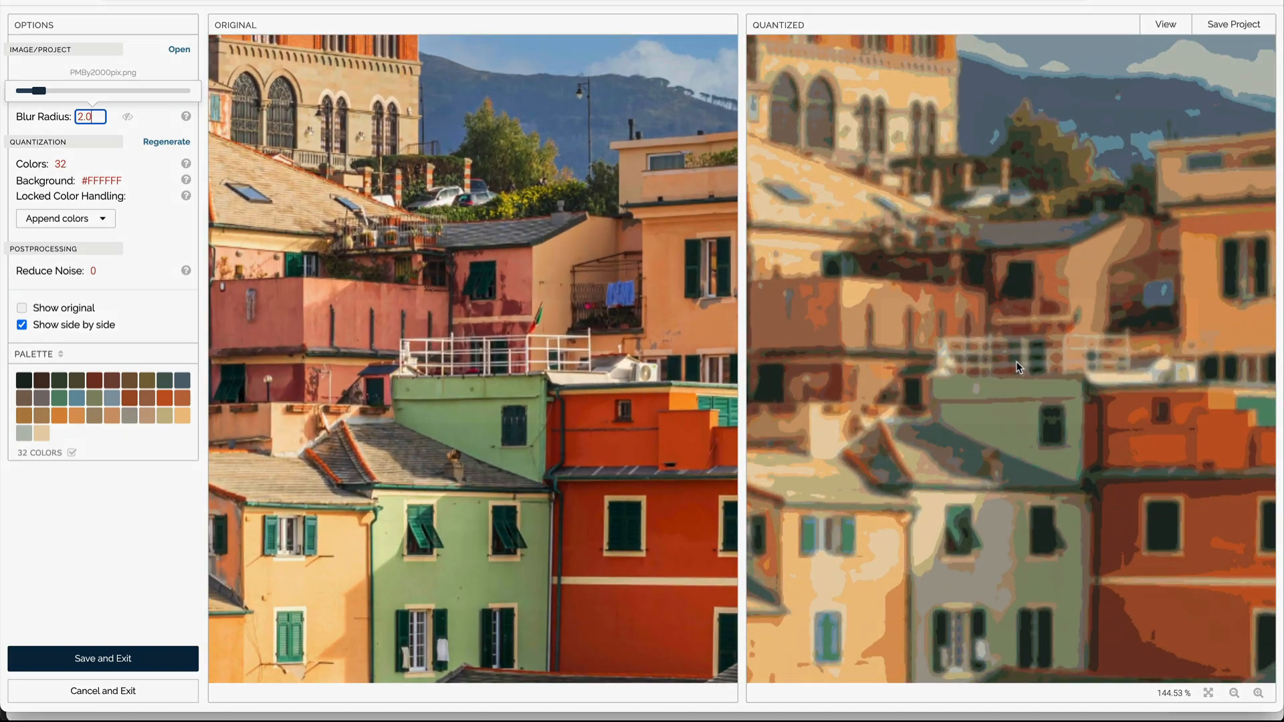
scroll(1025, 360, "up", 1)
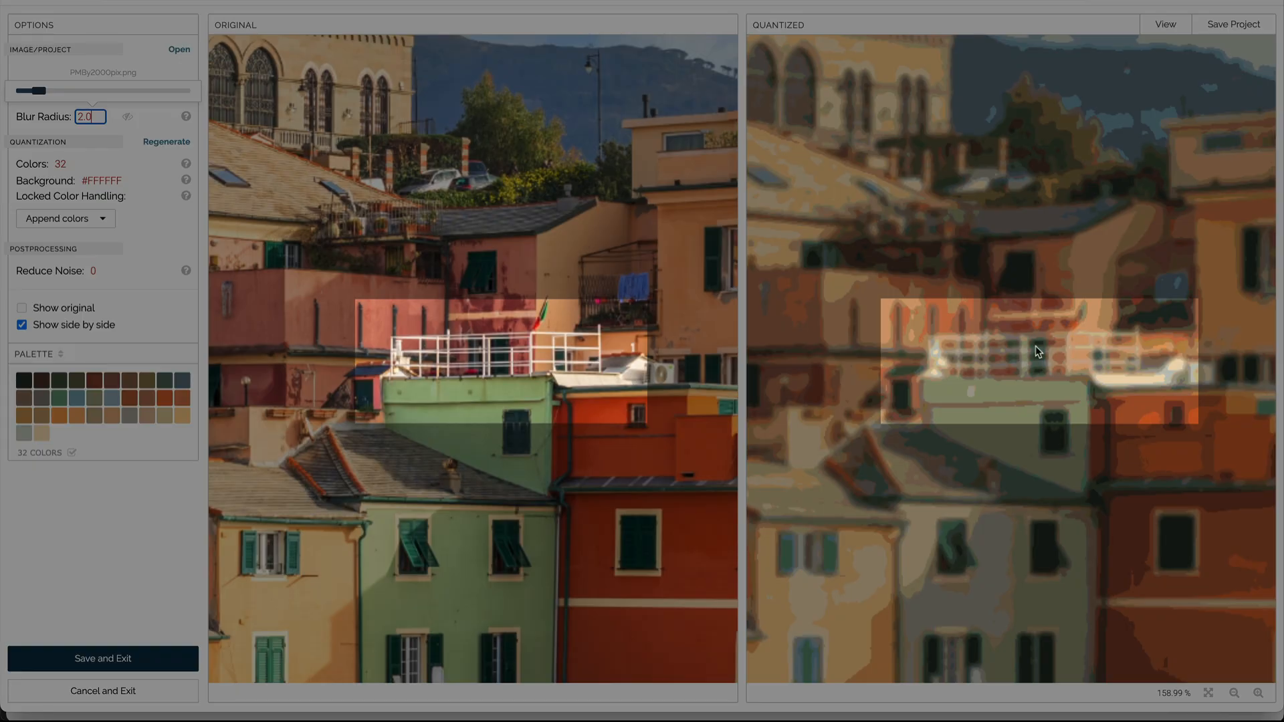
left_click_drag(99, 115, 69, 116)
type("1")
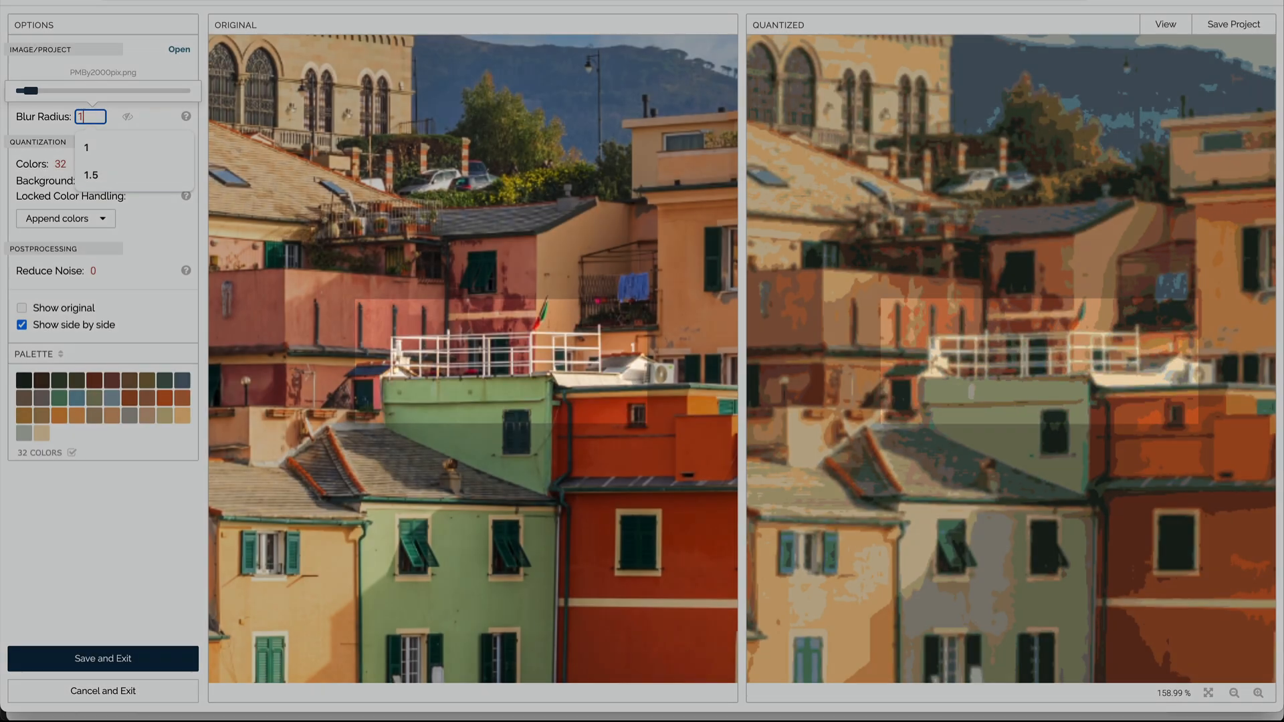
left_click(166, 122)
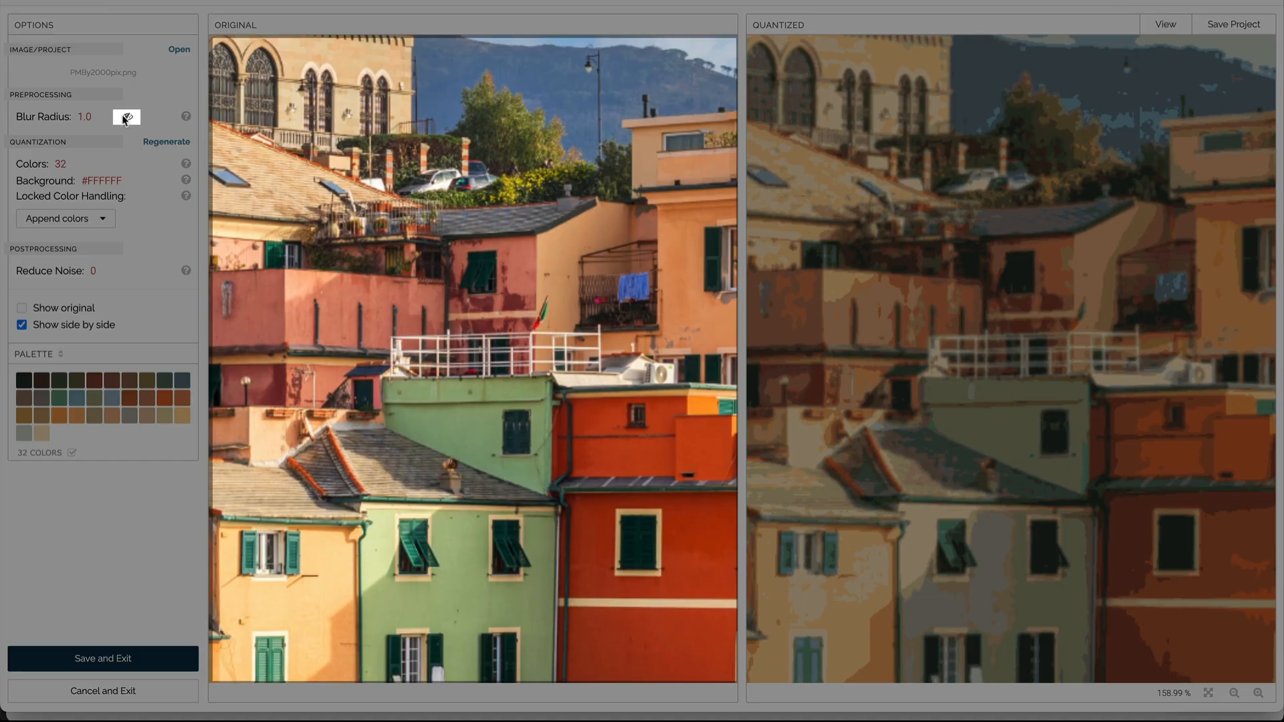
left_click(127, 119)
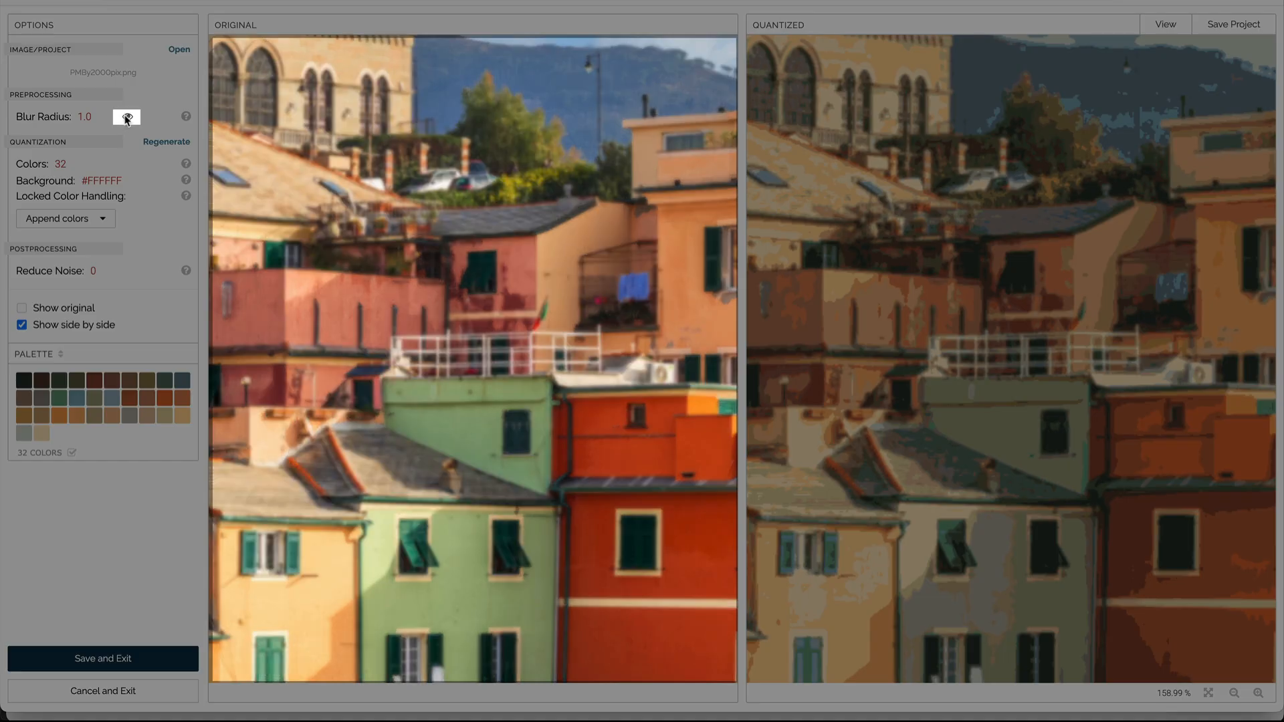
left_click(127, 118)
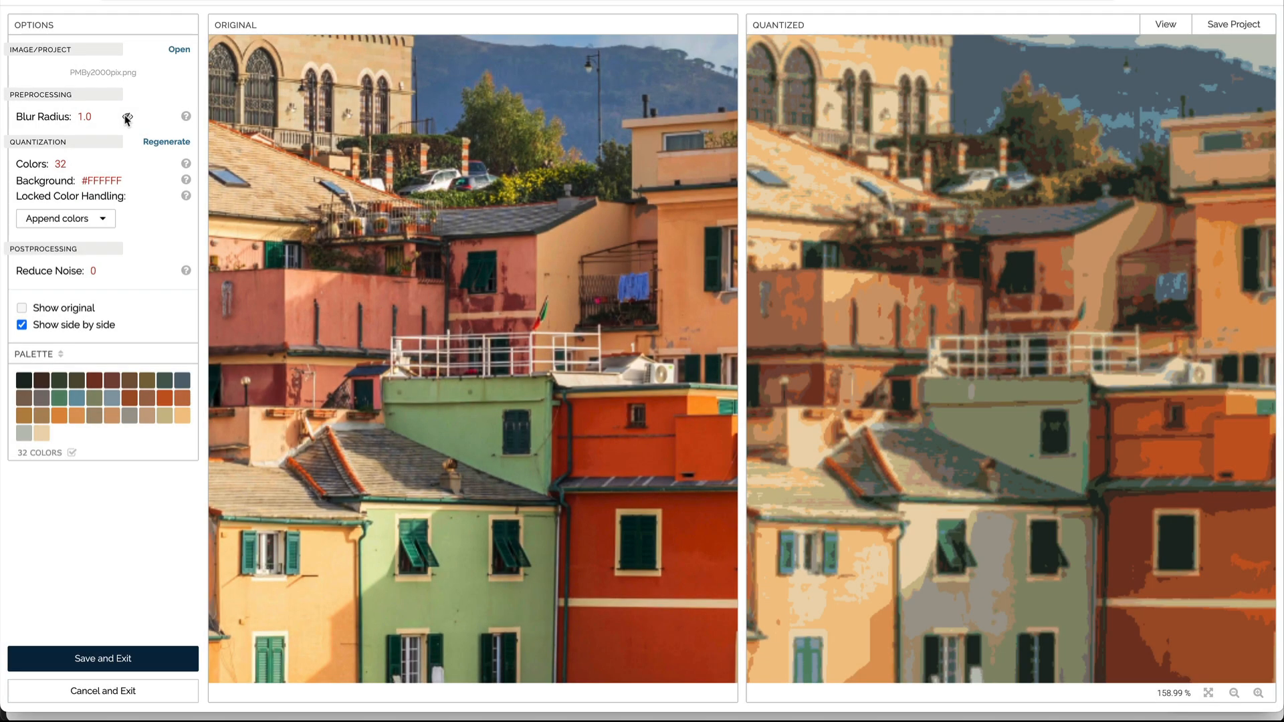
Step: Sample colours from the green, light green, red-orange and yellow walls into the palette
left_click_drag(413, 294, 1030, 294)
mouse_move(538, 400)
left_mouse_down()
mouse_move(716, 300)
mouse_move(704, 192)
left_mouse_up()
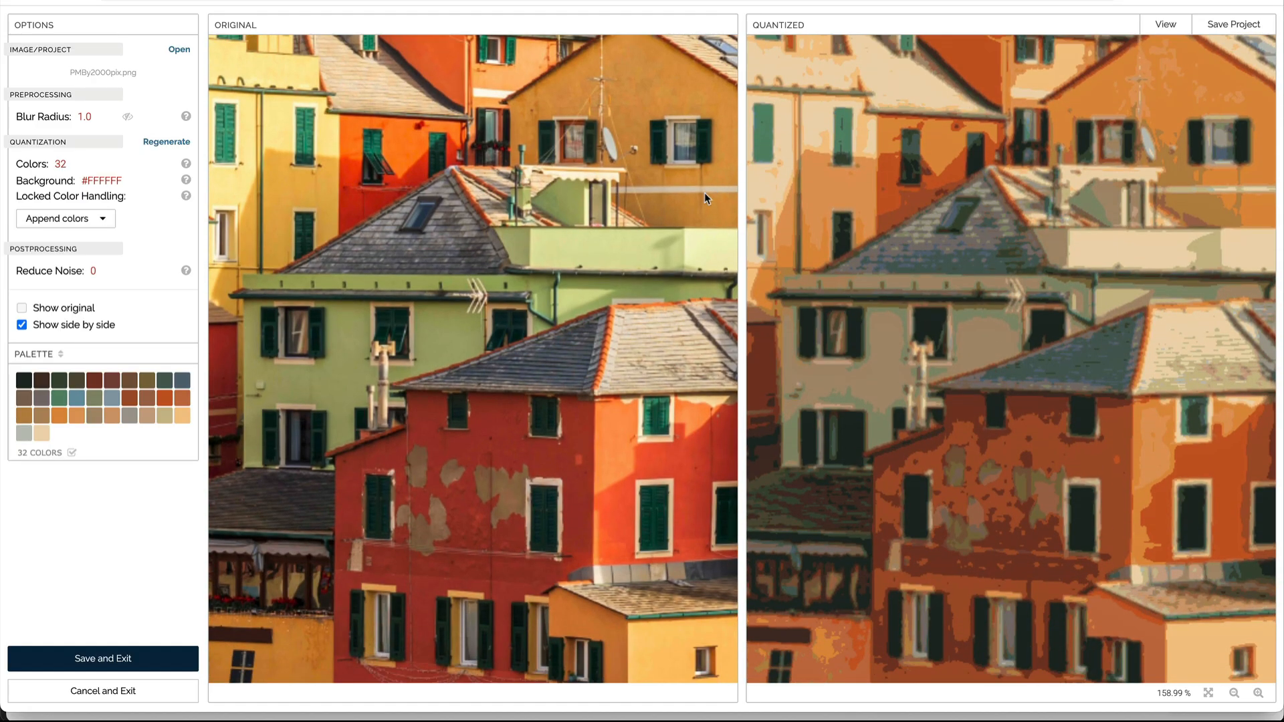
left_click(355, 345)
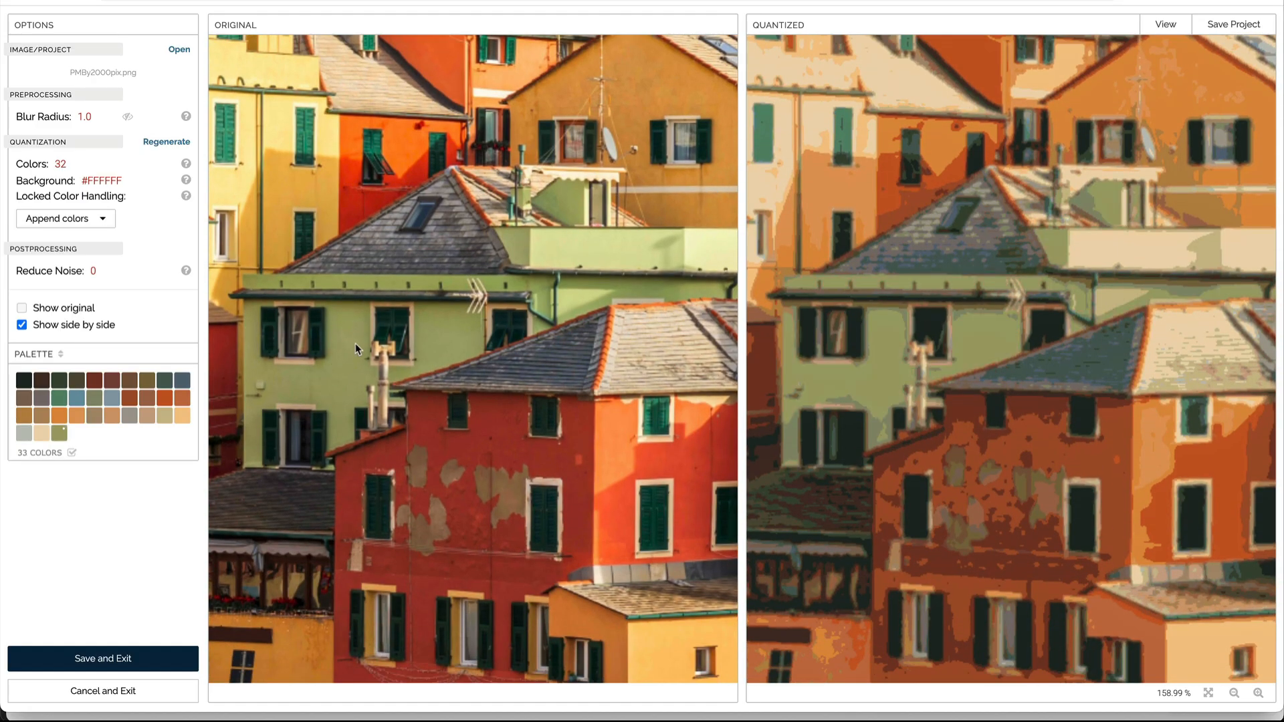
left_click(597, 252)
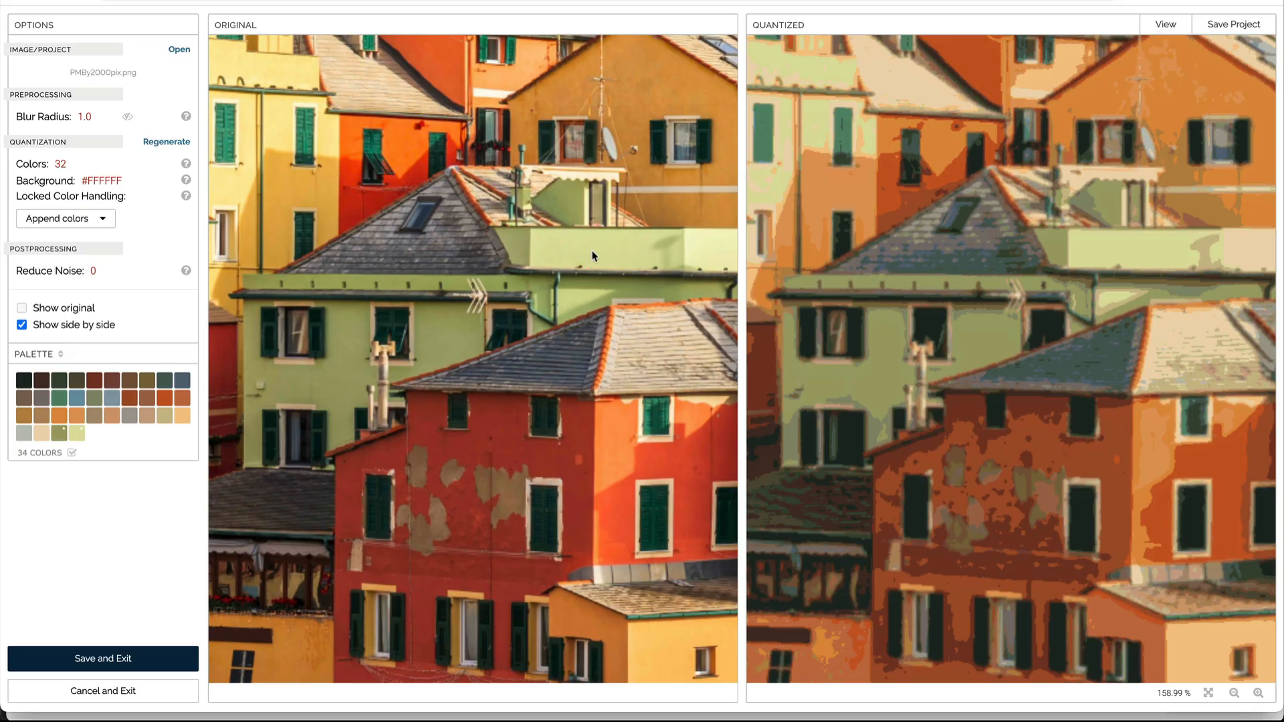
left_click(352, 175)
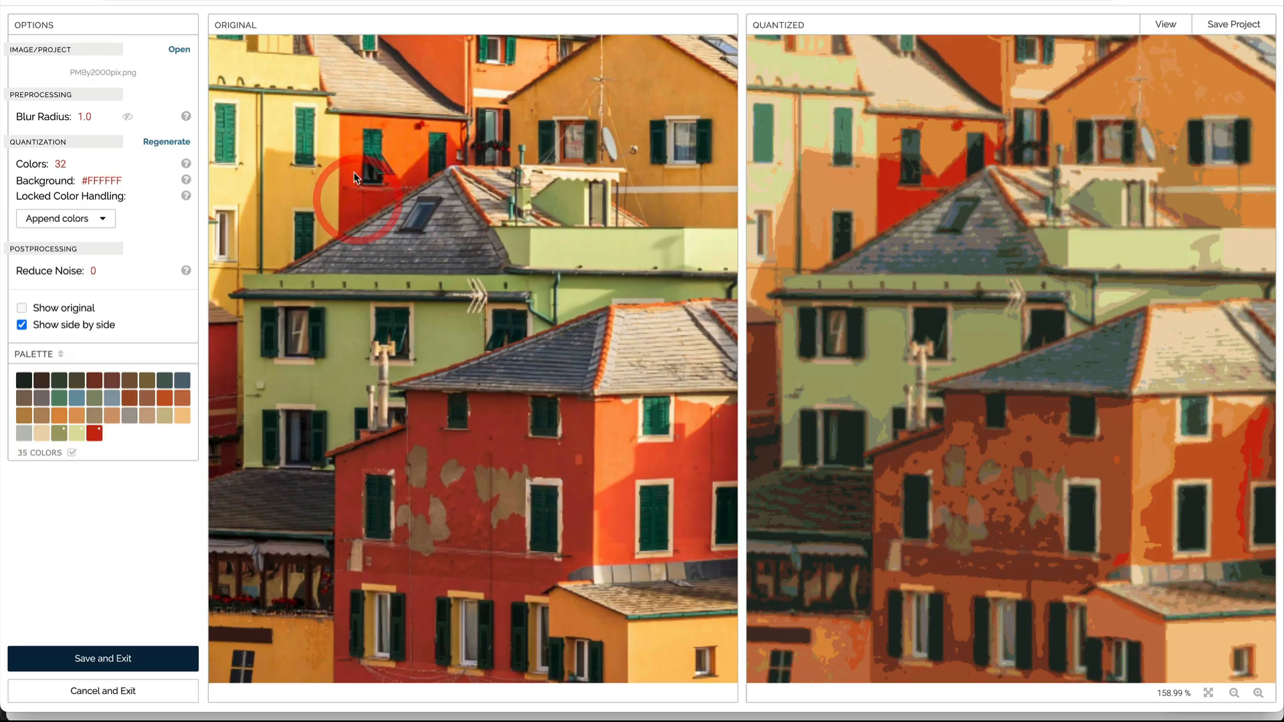
left_click(350, 176)
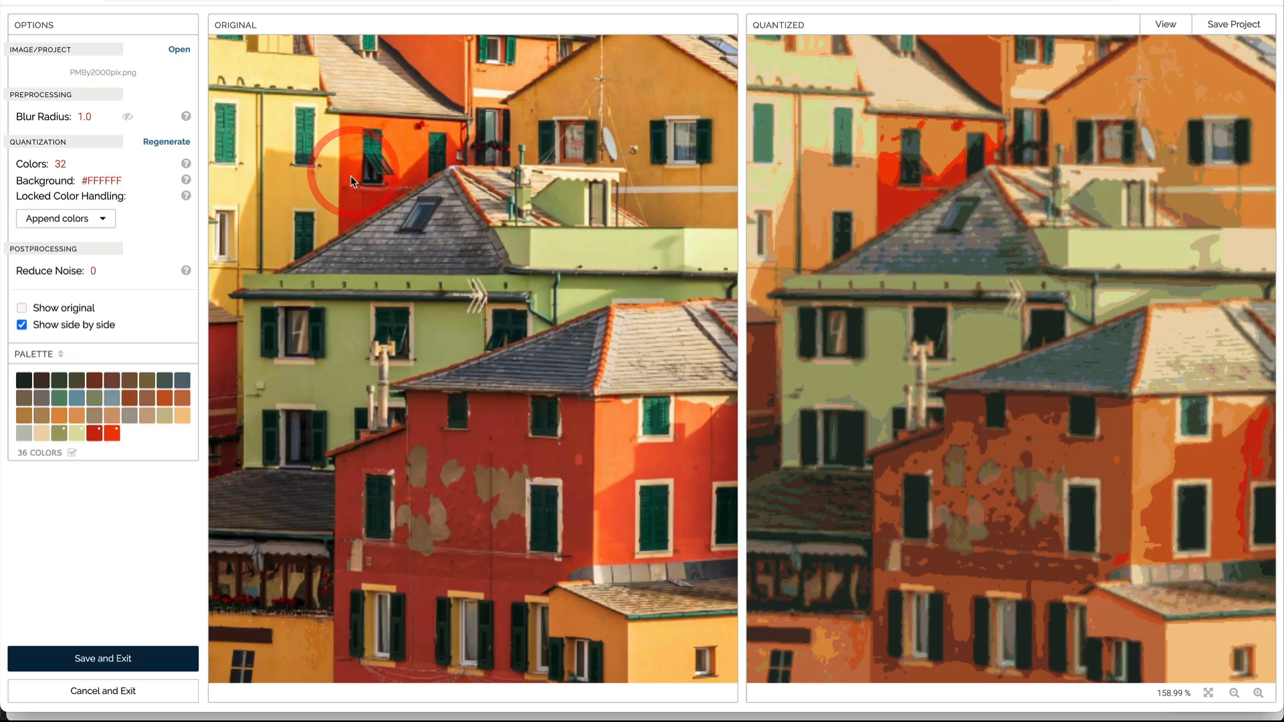
left_click(284, 131)
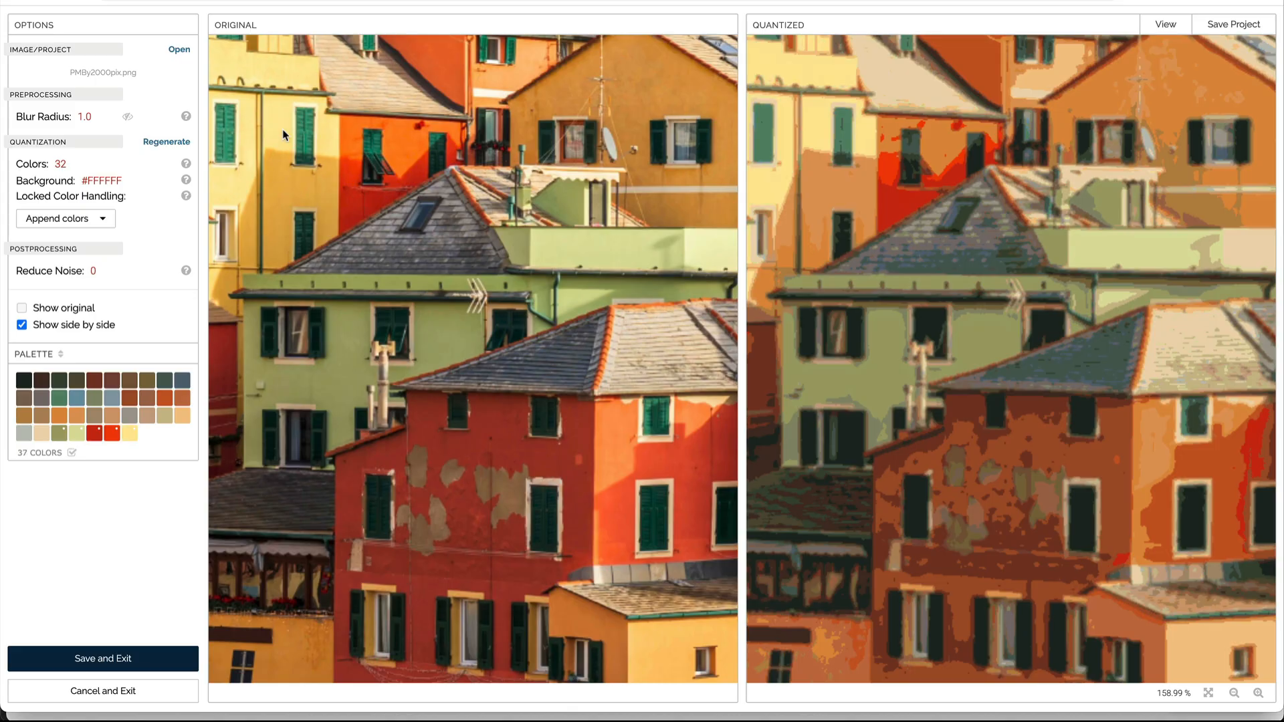
Step: Sample red and orange wall colours from the lower buildings into the palette
left_click(370, 464)
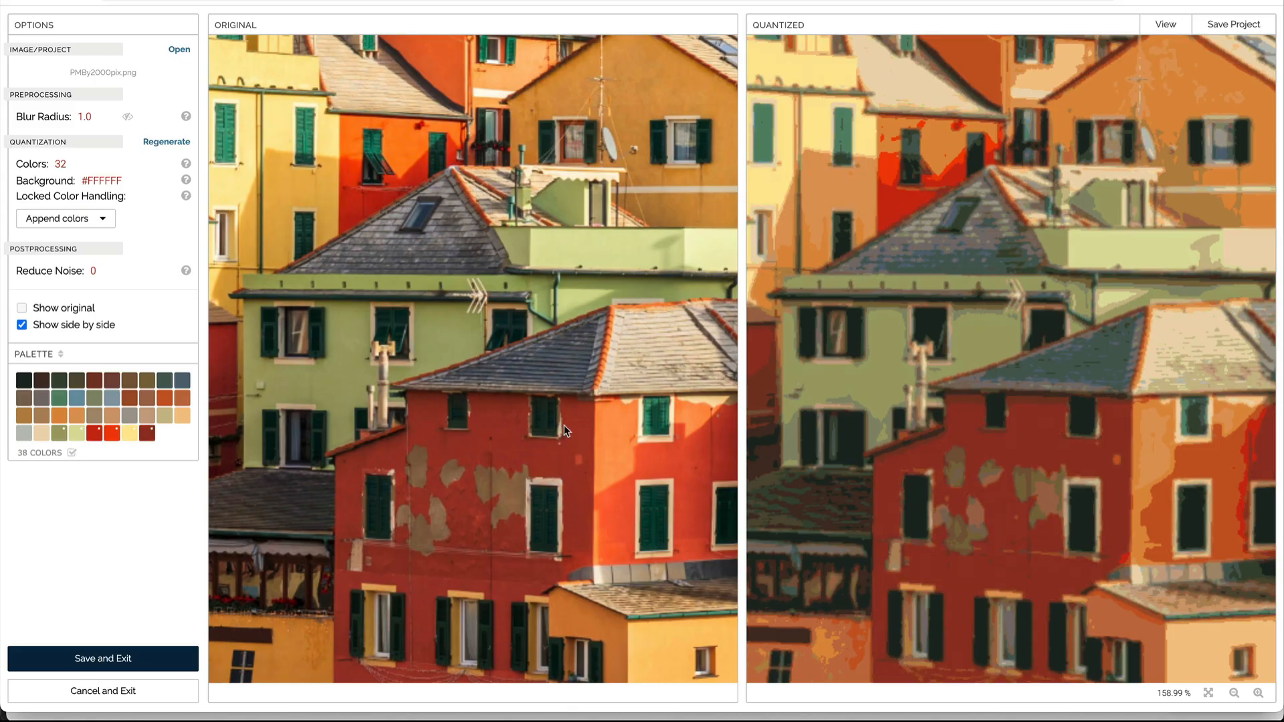
left_click(619, 447)
left_click(670, 466)
left_click(678, 636)
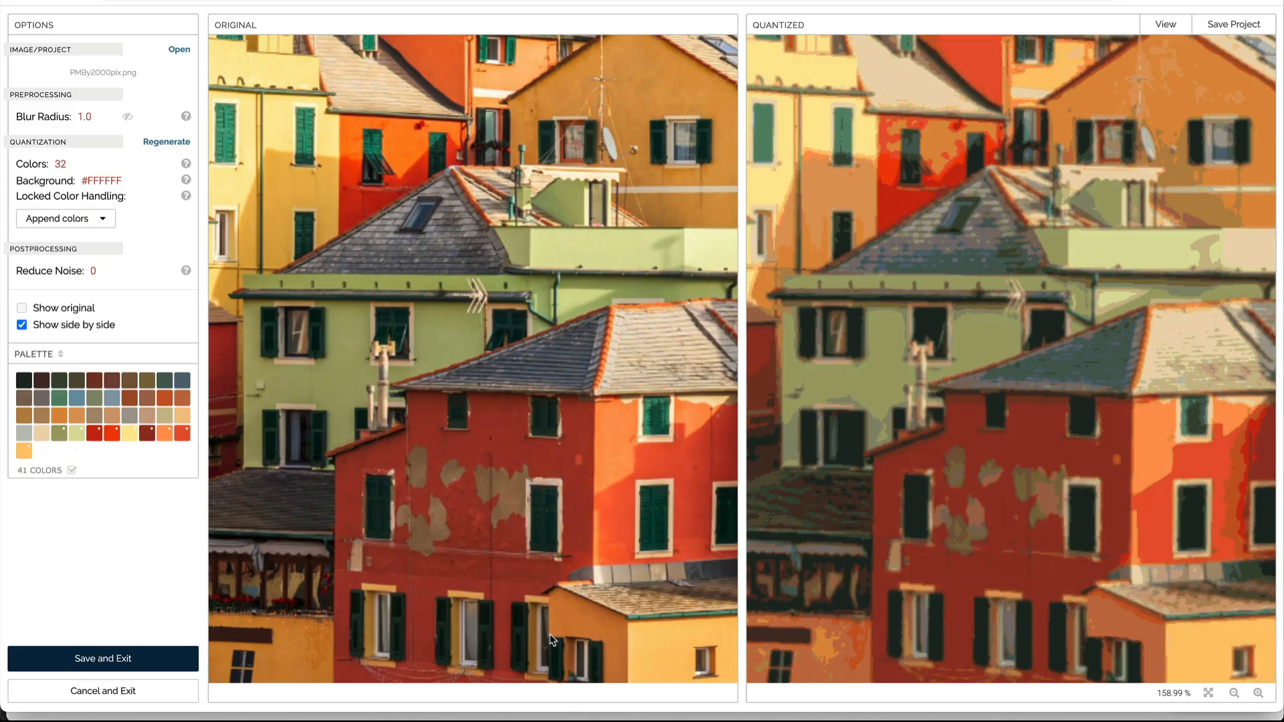
Step: Move to the green building and sample two of its wall shades into the palette
left_click_drag(403, 611, 379, 384)
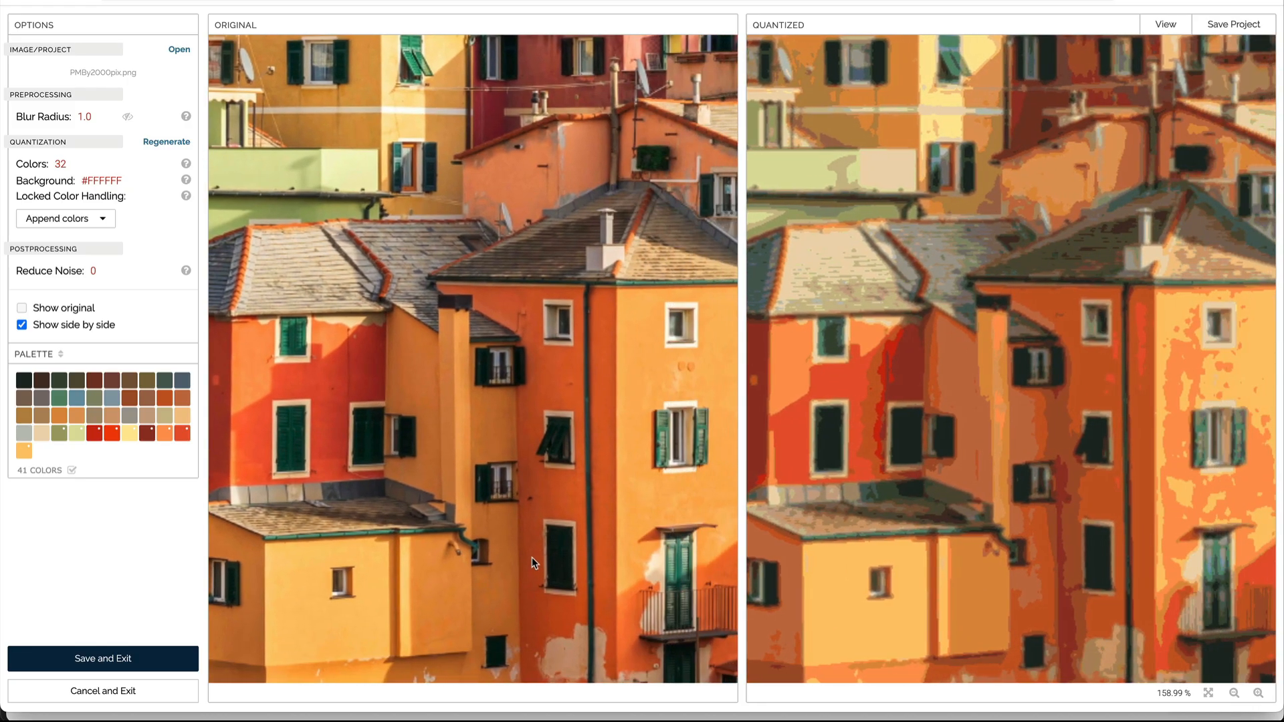
left_click_drag(532, 556, 491, 552)
left_click_drag(632, 557, 444, 521)
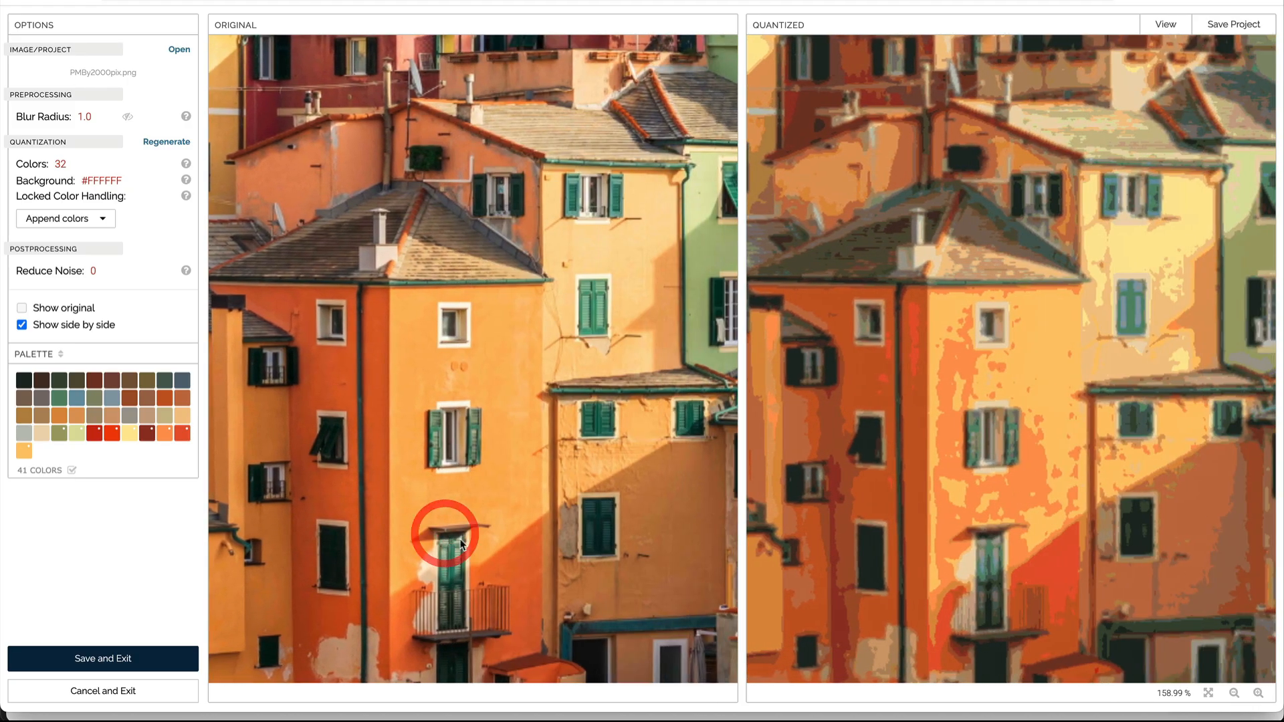
left_click_drag(520, 529, 346, 511)
left_click(464, 240)
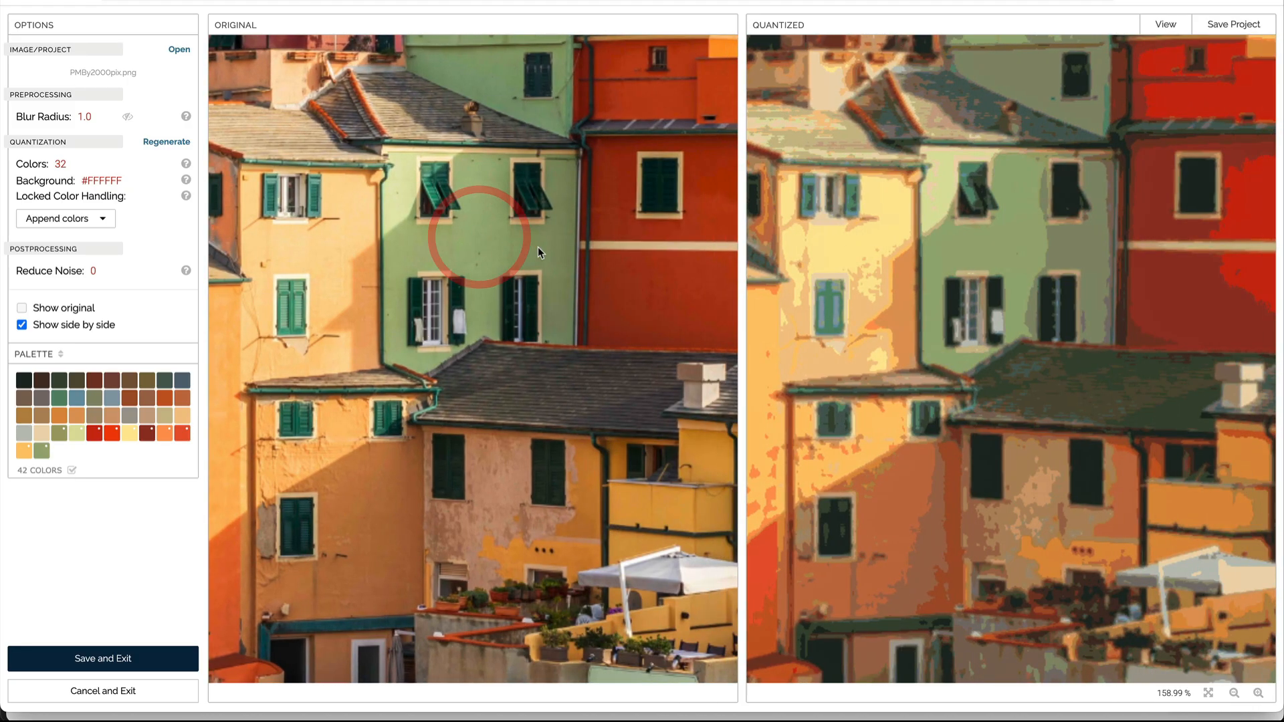
left_click(545, 247)
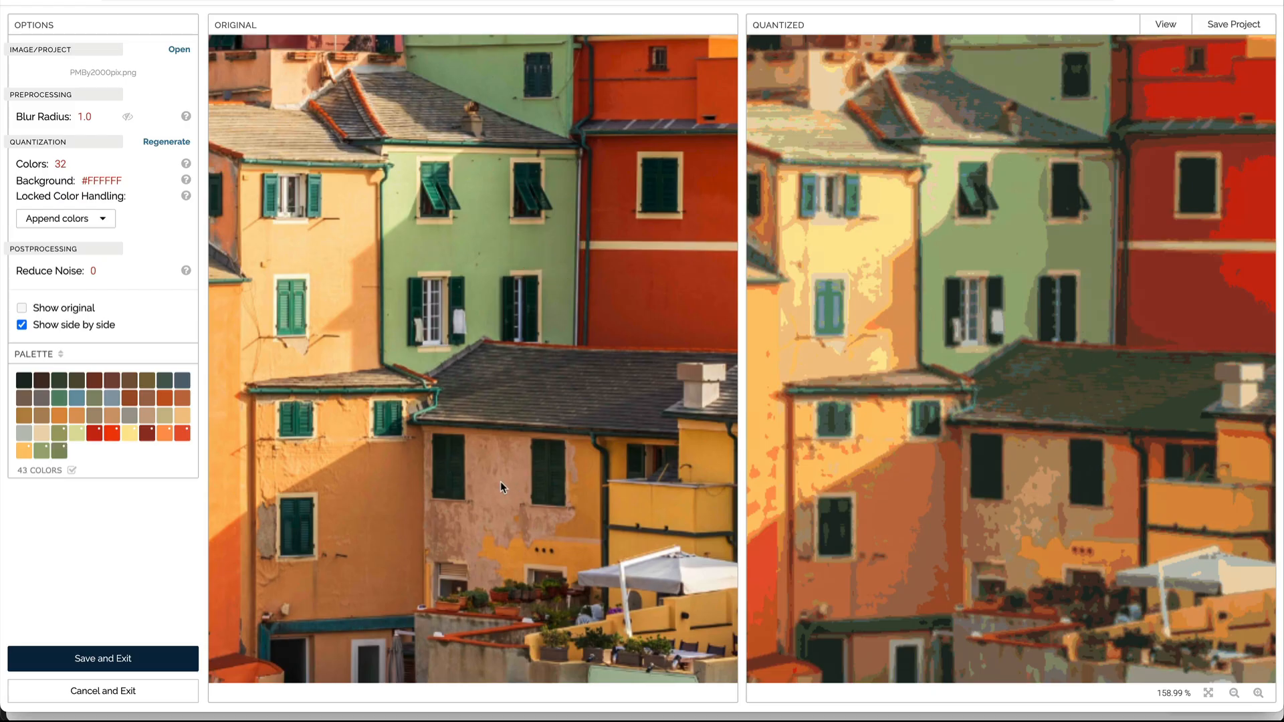
Step: Sample the pinkish plaster wall and the orange-red facade colours into the palette
left_click(491, 456)
left_click_drag(482, 470, 281, 461)
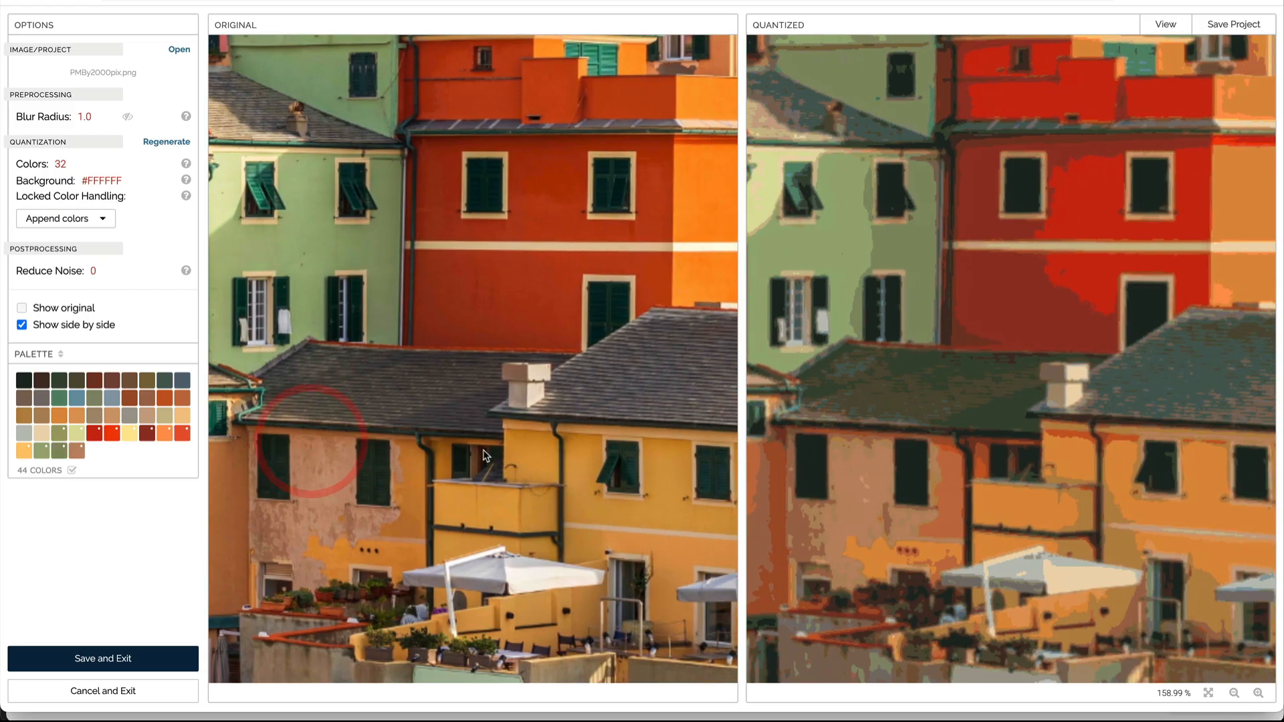
left_click_drag(480, 420, 408, 420)
left_click(452, 246)
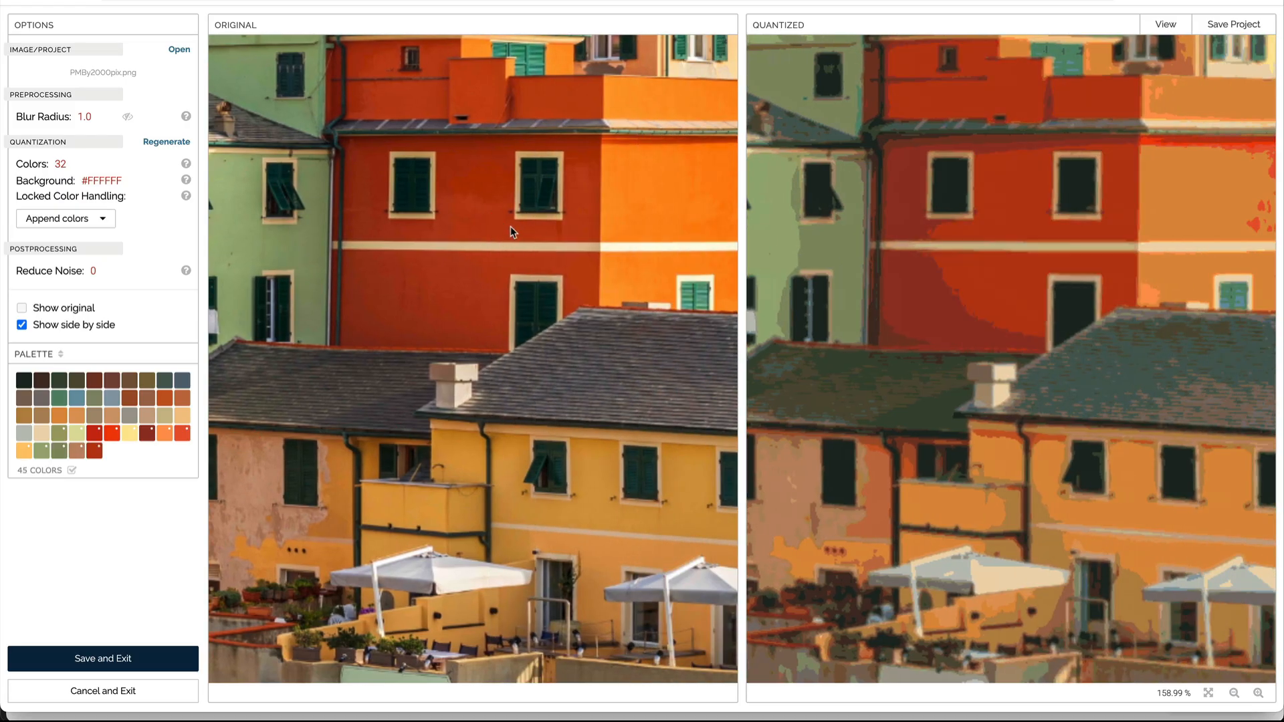
Step: Sample the bright orange and pale yellow facade colours into the palette
left_click_drag(510, 226, 379, 215)
left_click(543, 211)
left_click_drag(467, 433, 340, 444)
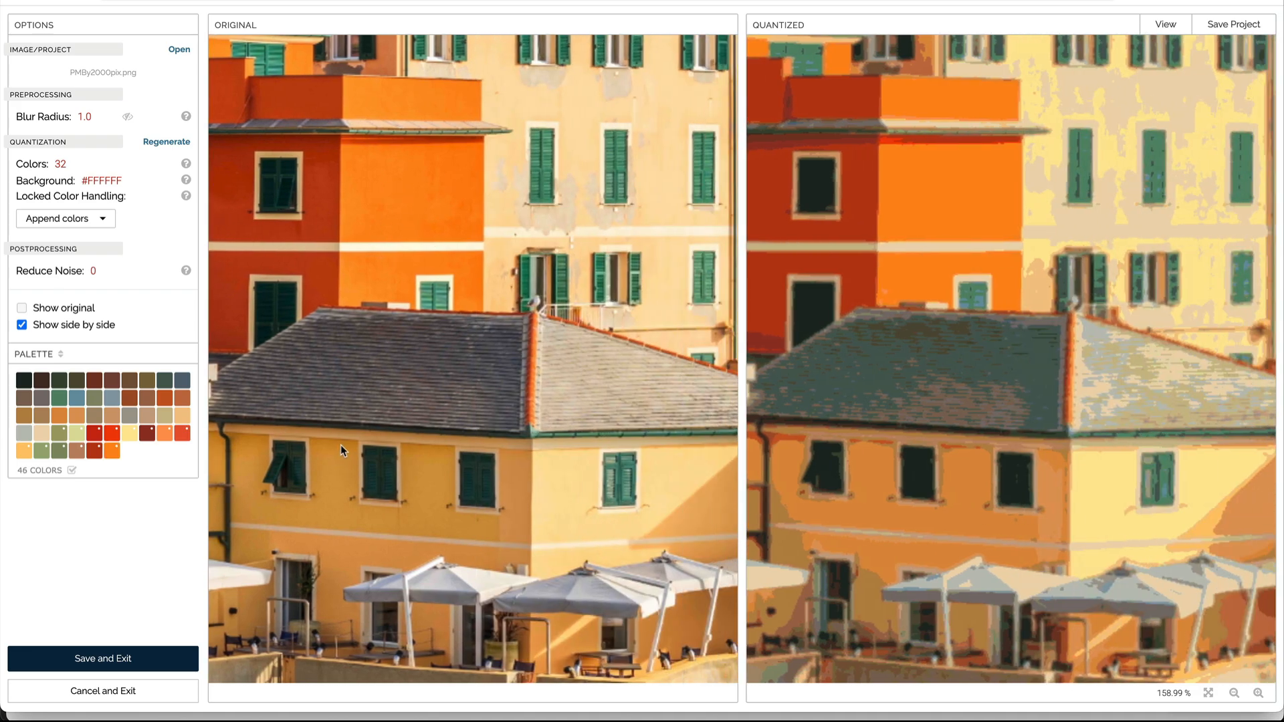
left_click_drag(657, 235, 510, 235)
left_click(504, 103)
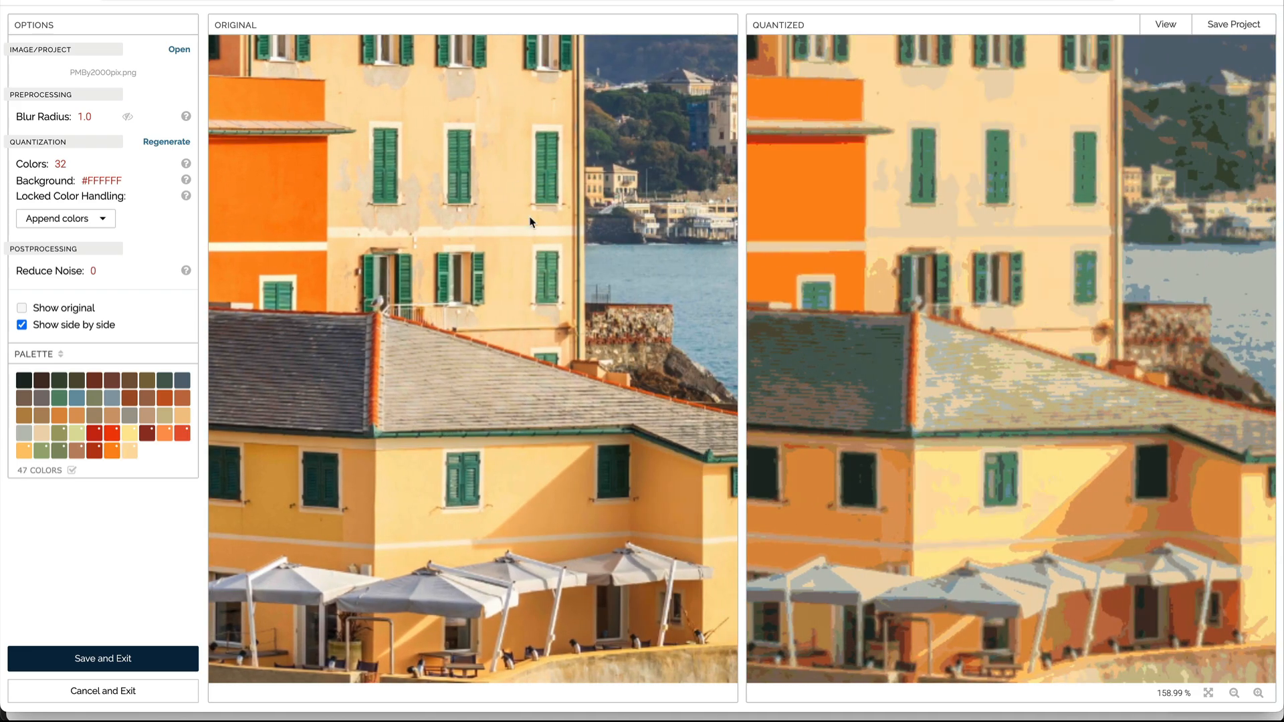
Step: Sample the shaded yellow wall, the sea and the sky colours into the palette
left_click_drag(546, 478, 472, 475)
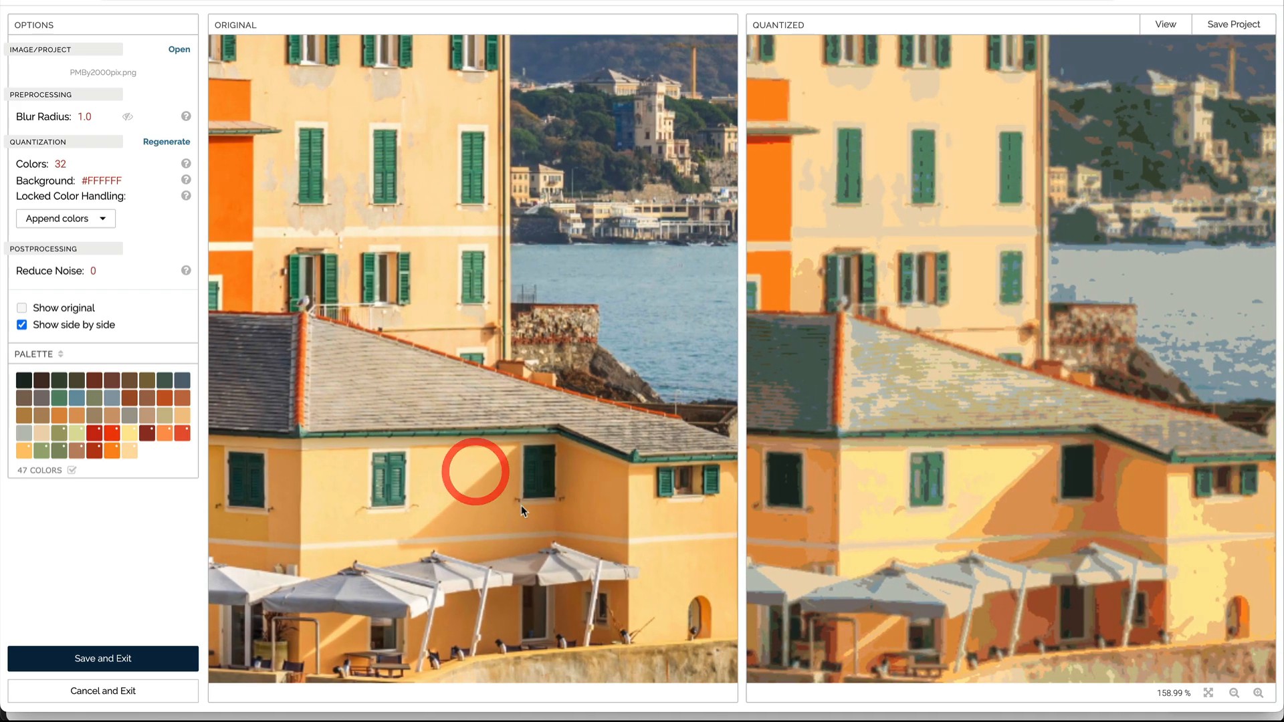
left_click(565, 561)
left_click_drag(603, 495, 467, 487)
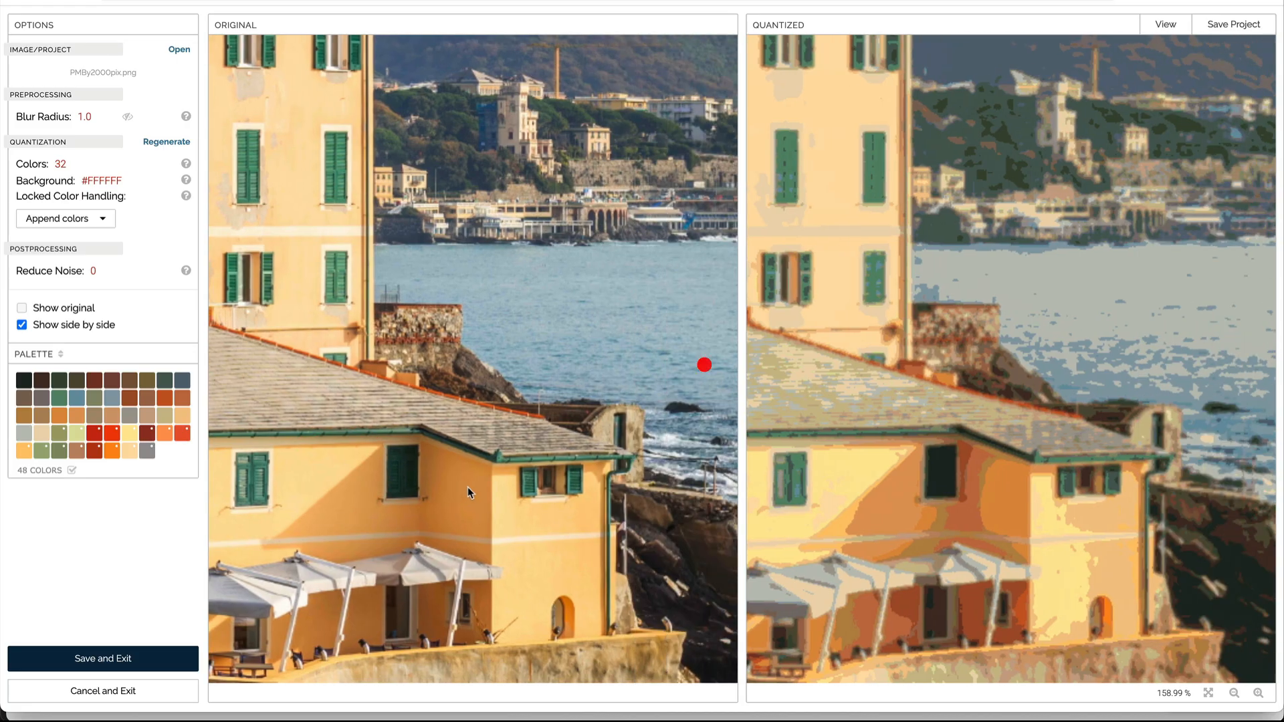
left_click(652, 284)
left_click_drag(651, 284, 546, 461)
left_click_drag(561, 261, 828, 452)
left_click_drag(663, 379, 676, 442)
left_click(492, 114)
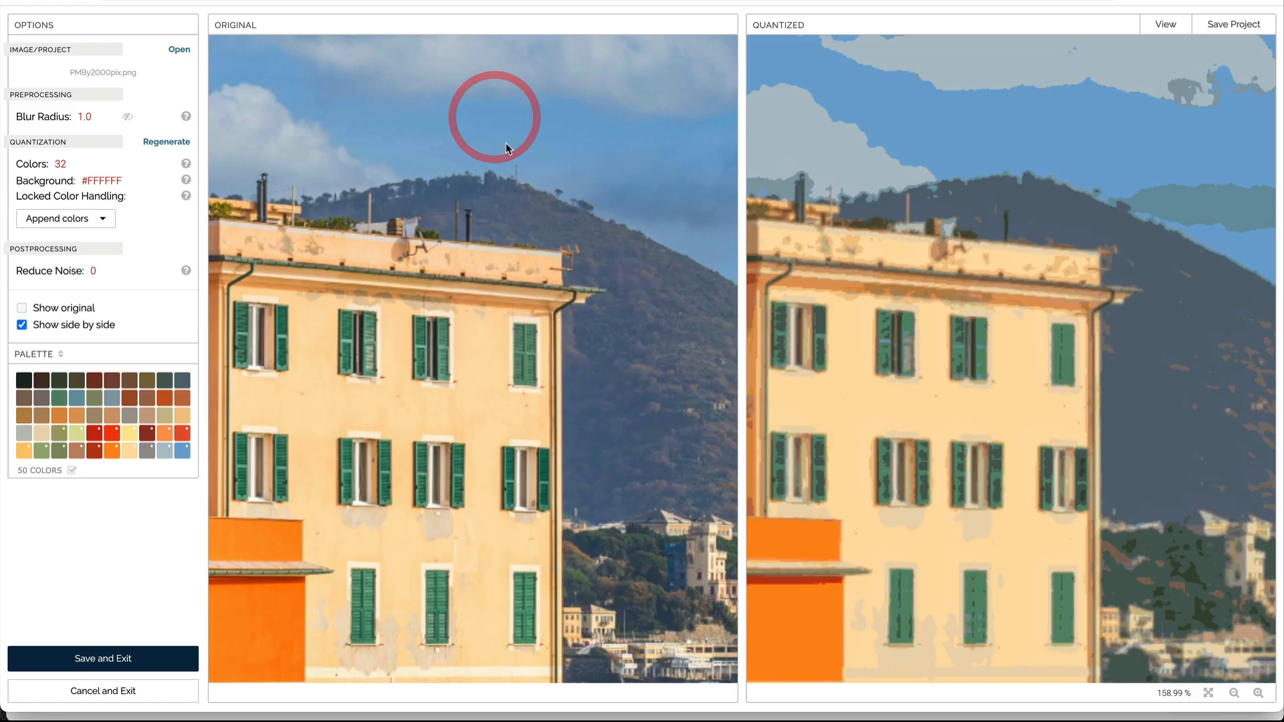
Step: Sample additional sky and cloud shades plus the peach wall colour into the palette
left_click(480, 58)
left_click(248, 119)
left_click(309, 154)
left_click_drag(348, 120, 629, 145)
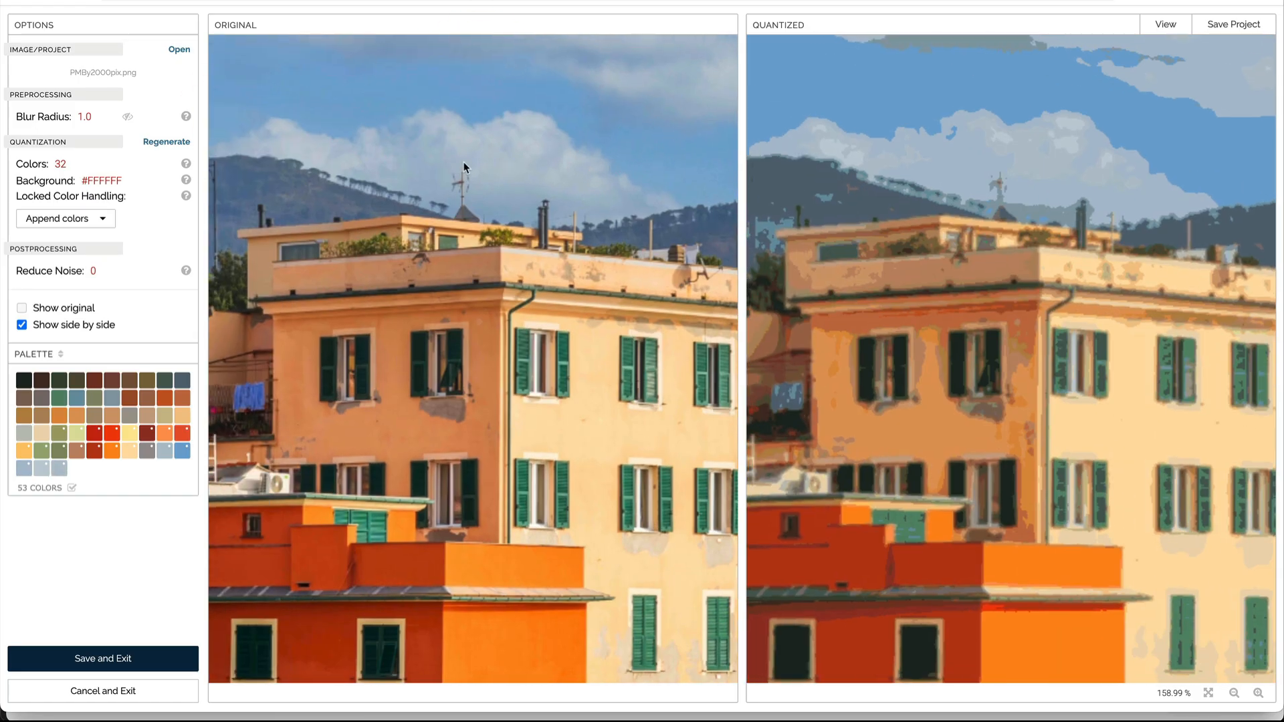
left_click_drag(463, 161, 540, 266)
left_click(536, 252)
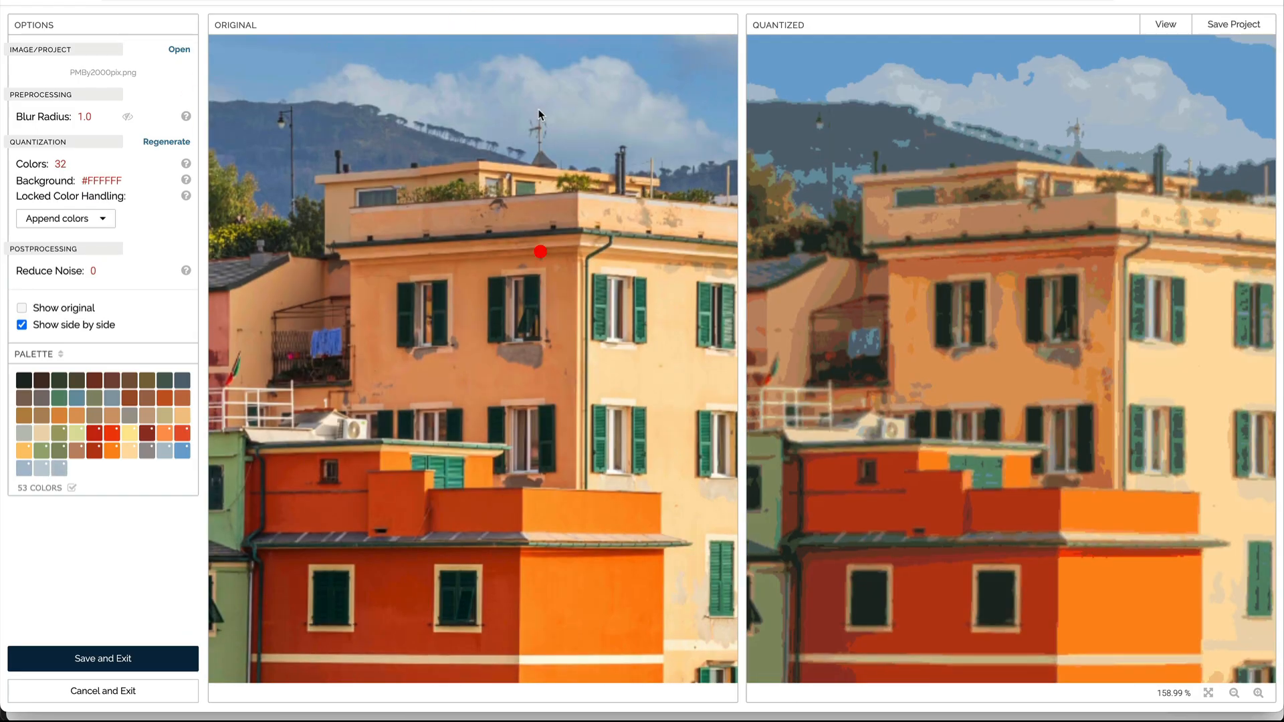
Step: Move up to the hillside and sample the mountain's blue-grey shades into the palette
left_click_drag(423, 323, 543, 315)
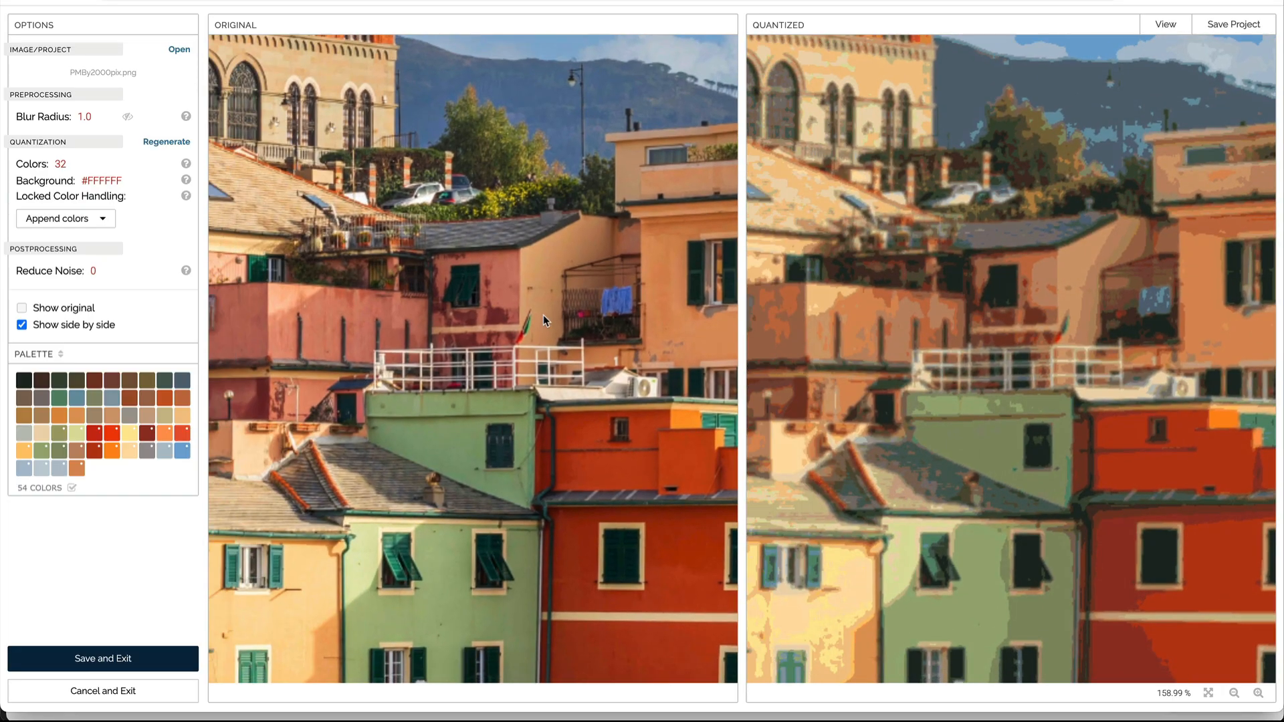
left_click_drag(519, 270, 669, 492)
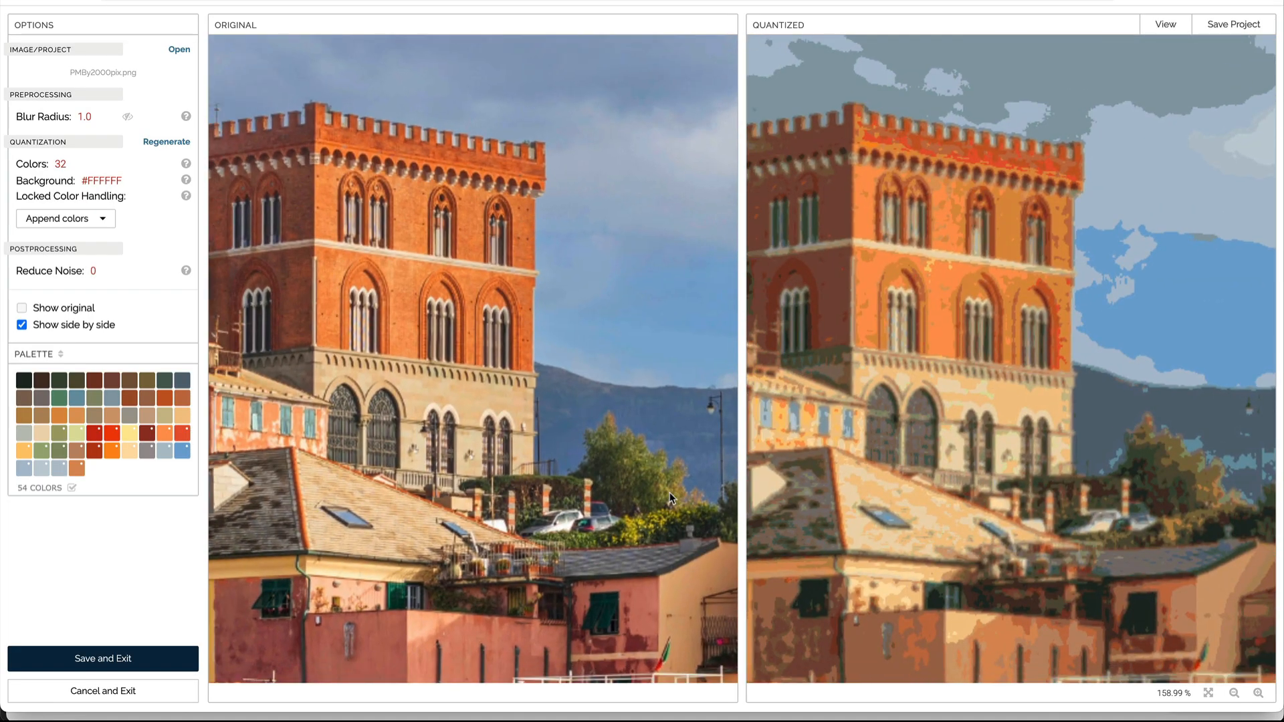
left_click_drag(331, 462, 511, 443)
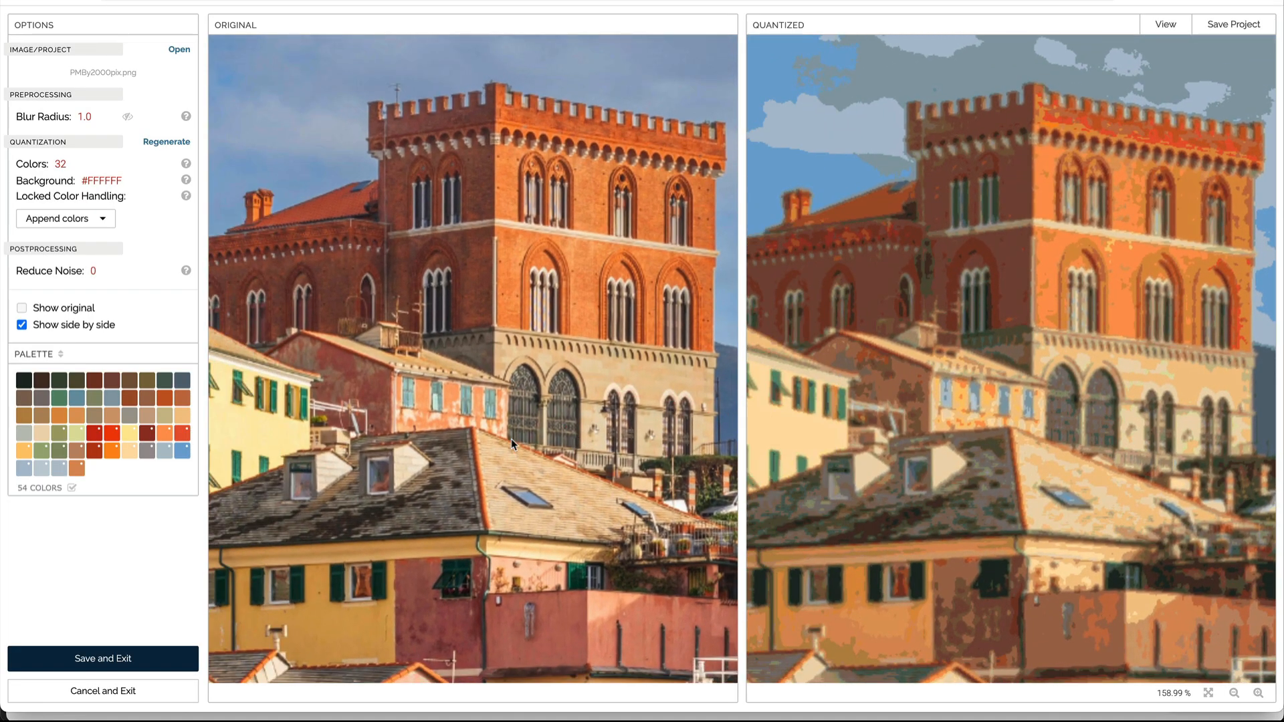
left_click_drag(376, 386, 501, 370)
left_click_drag(314, 394, 542, 439)
left_click_drag(430, 442, 516, 447)
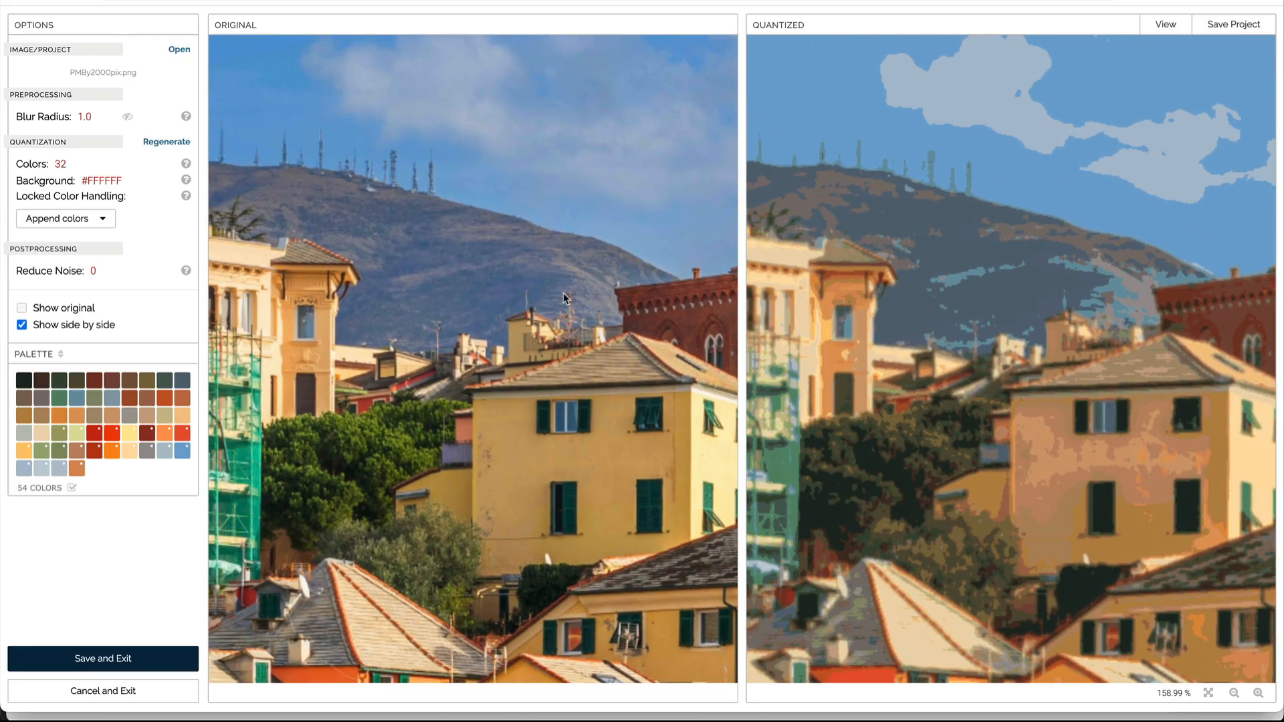
left_click_drag(594, 305, 515, 286)
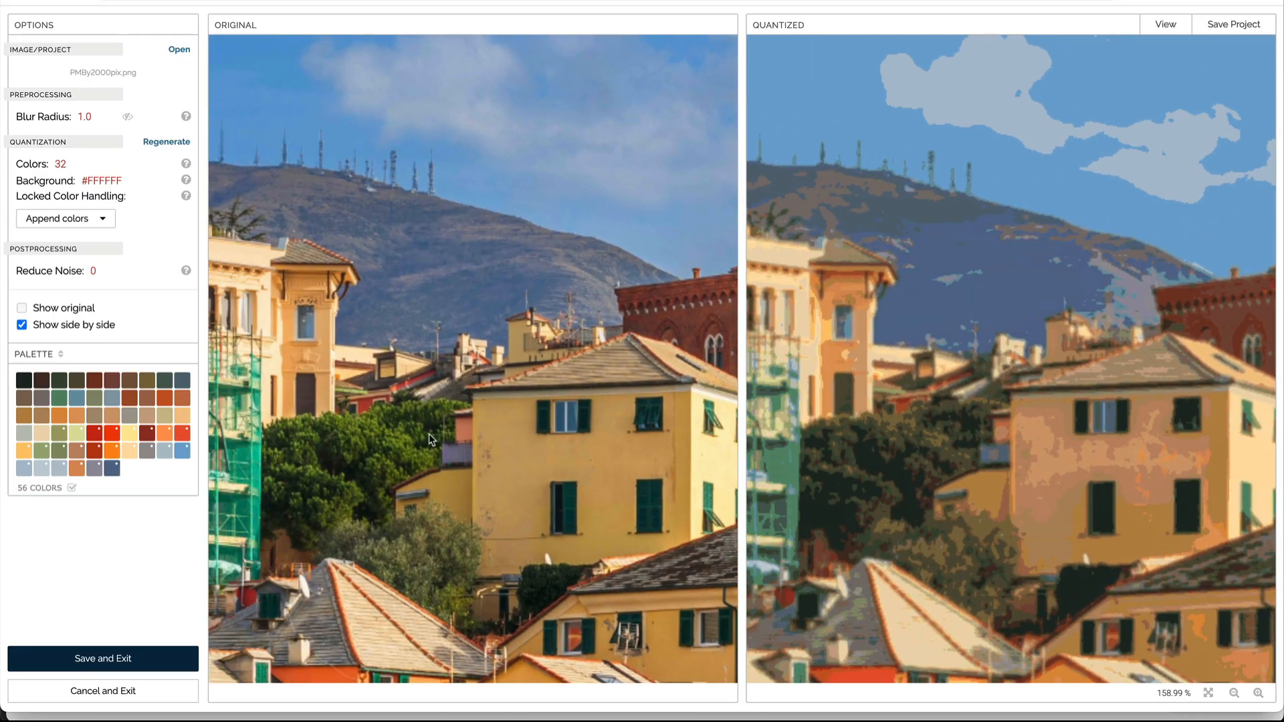
Step: Sample the dark green trees and the teal scaffolding colours into the palette
left_click(353, 426)
left_click_drag(397, 435, 504, 378)
left_click(359, 411)
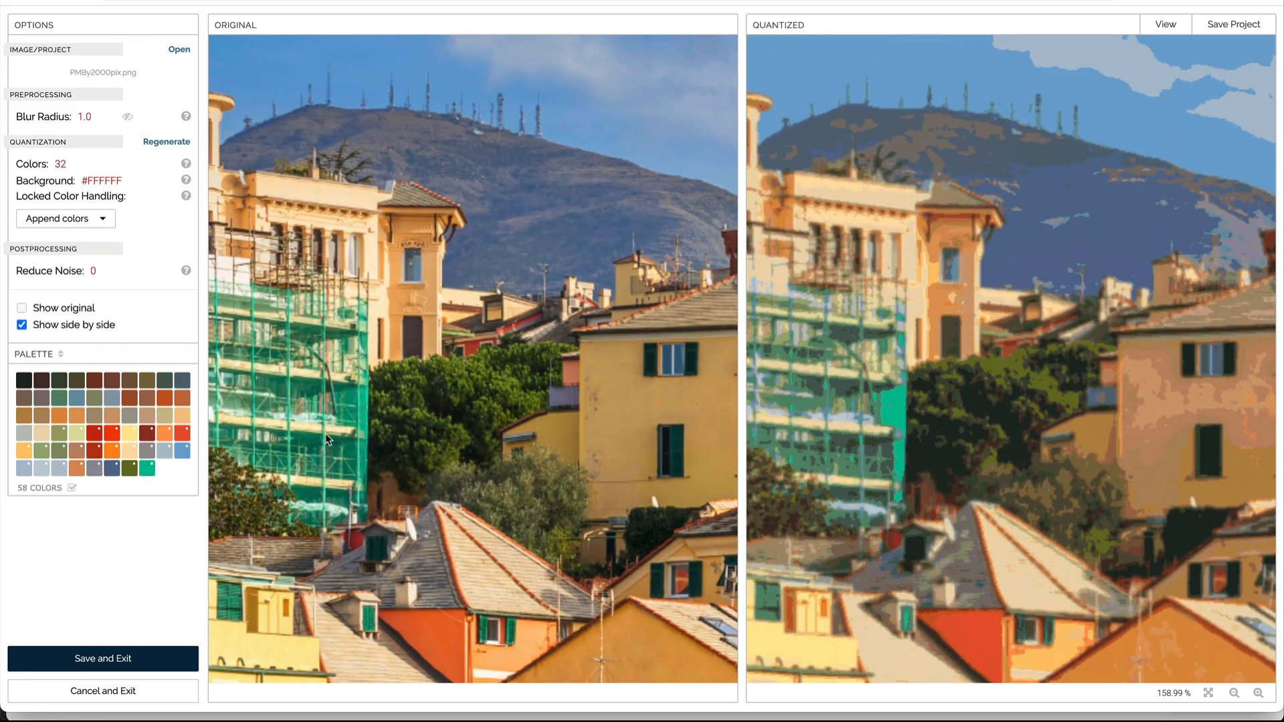
Step: Sample one more teal scaffolding shade into the palette
left_click(312, 333)
scroll(451, 526, "down", 2)
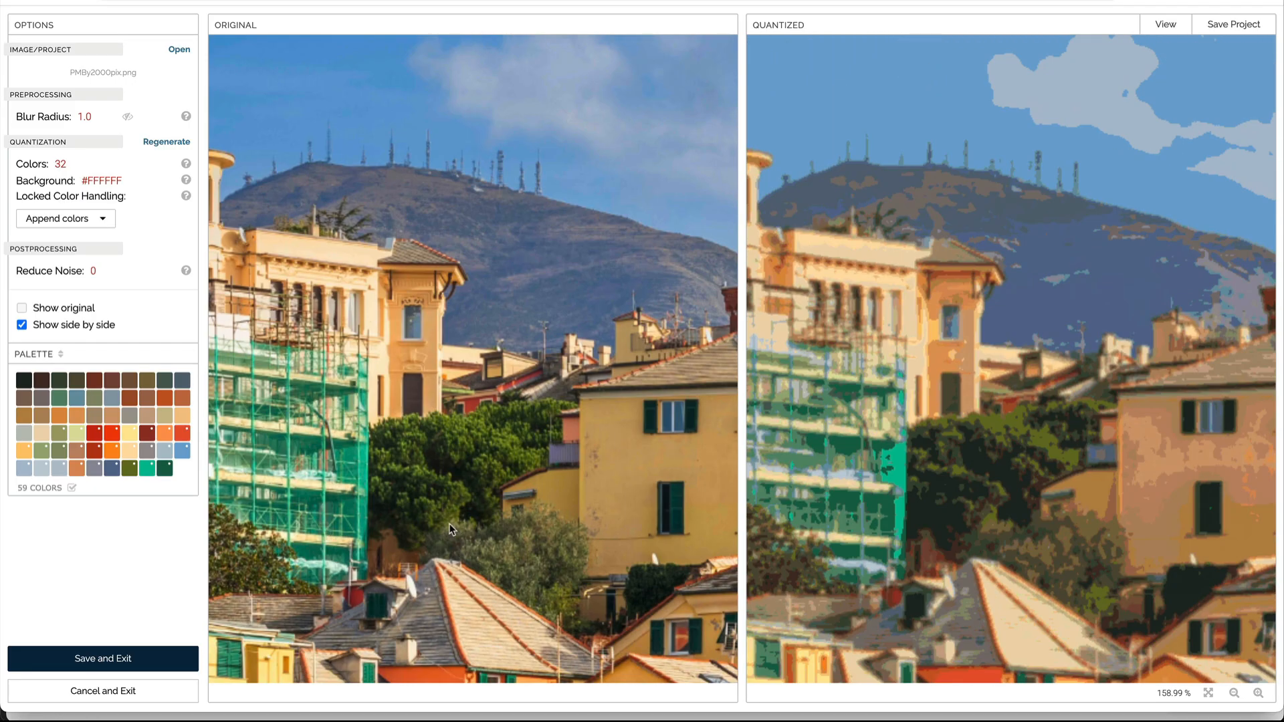
scroll(448, 511, "down", 2)
scroll(446, 511, "down", 4)
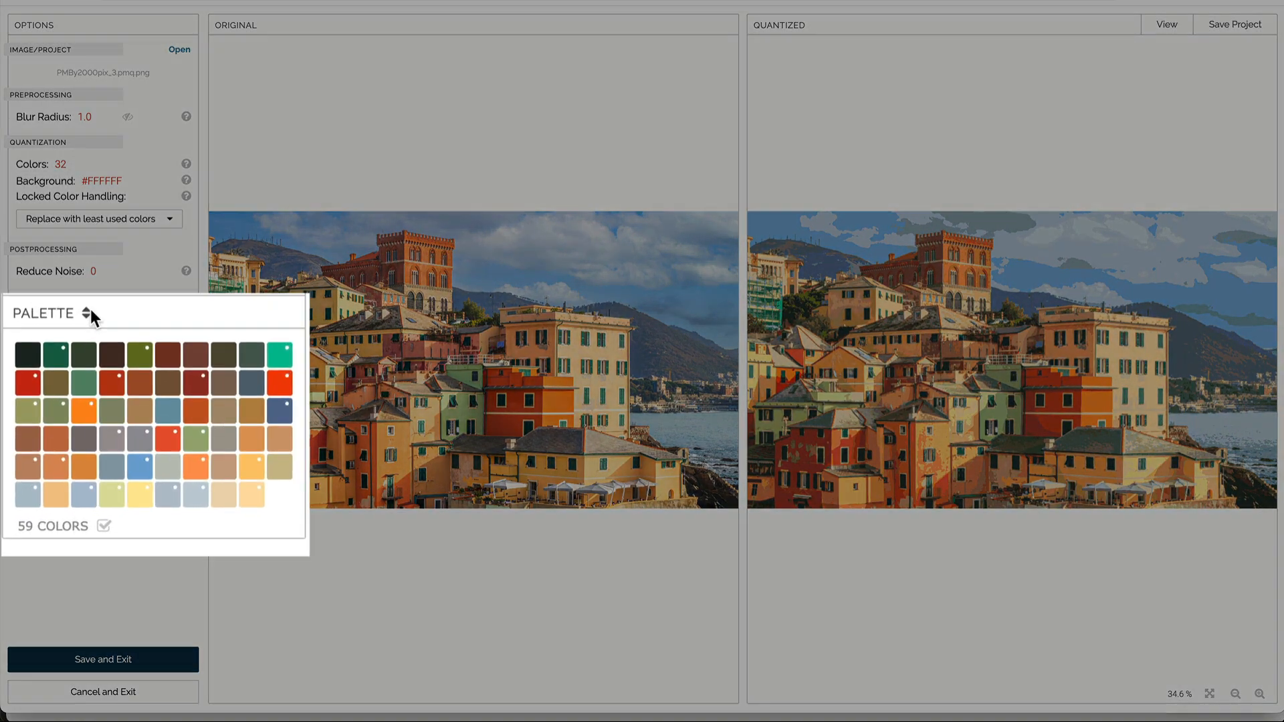
Step: Sort the palette by coverage, highlight where the bright red swatch is used, and delete that swatch
left_click(61, 353)
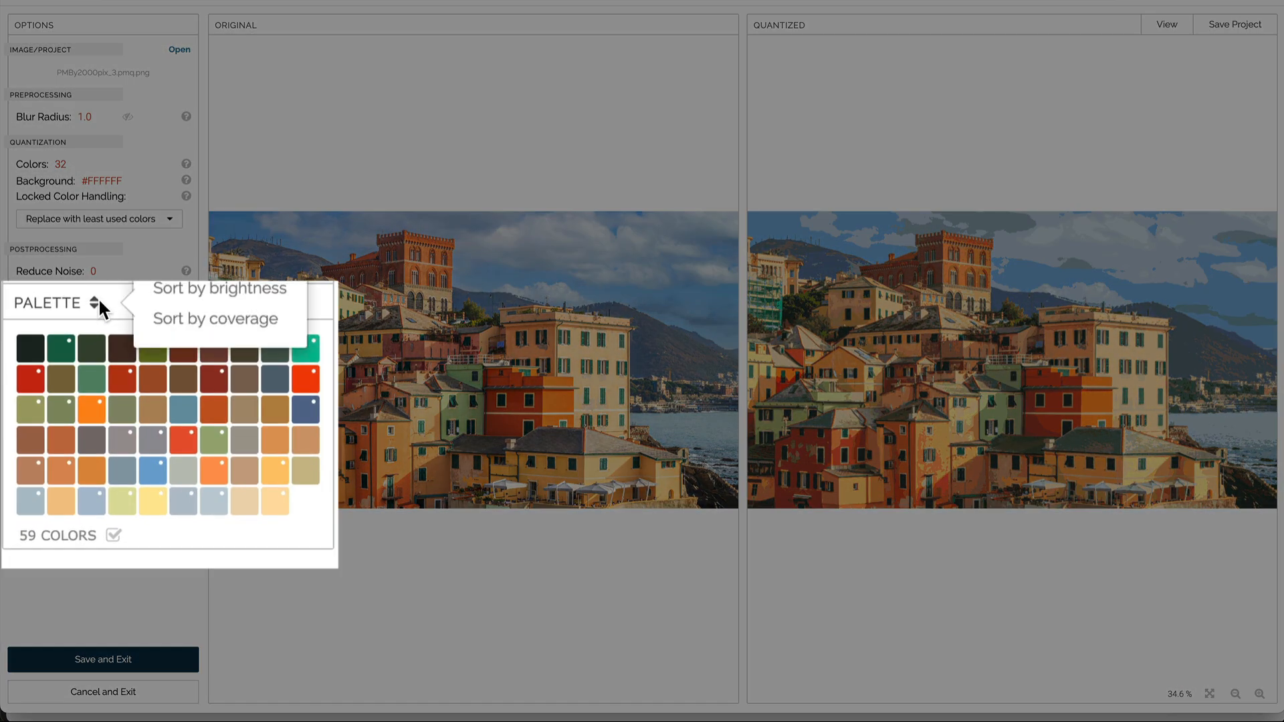
left_click(181, 323)
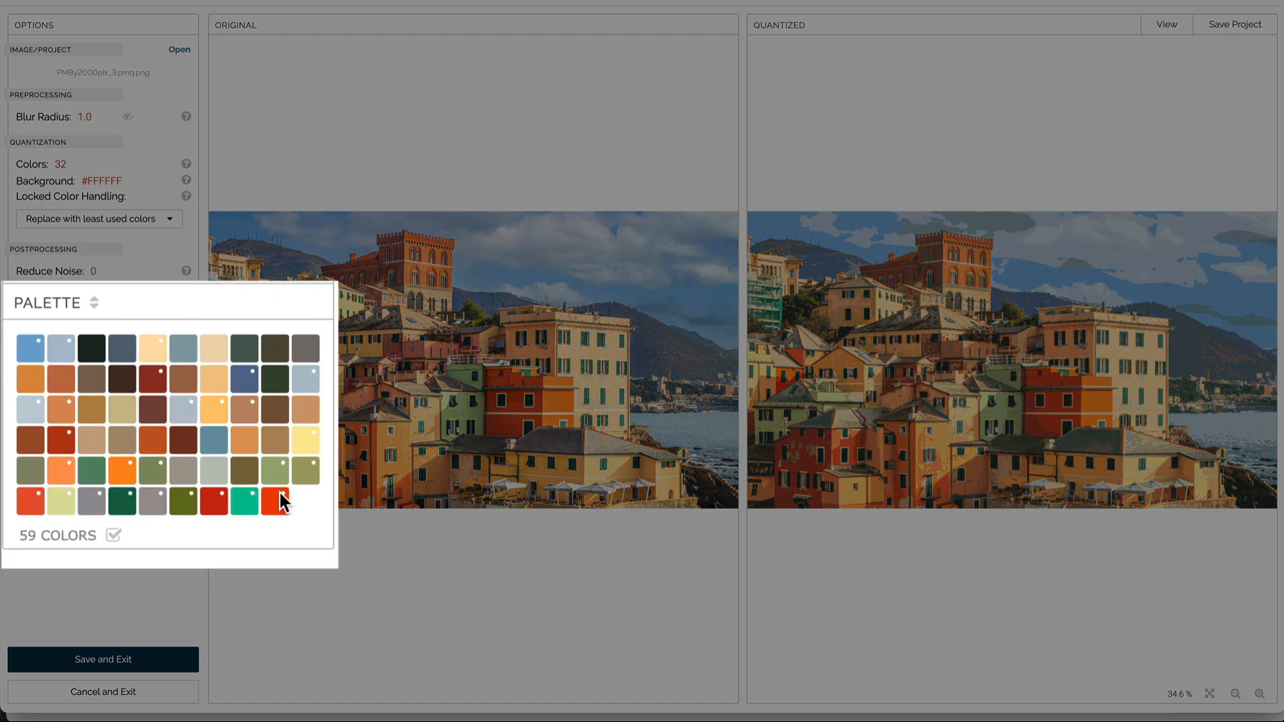
left_click(165, 469)
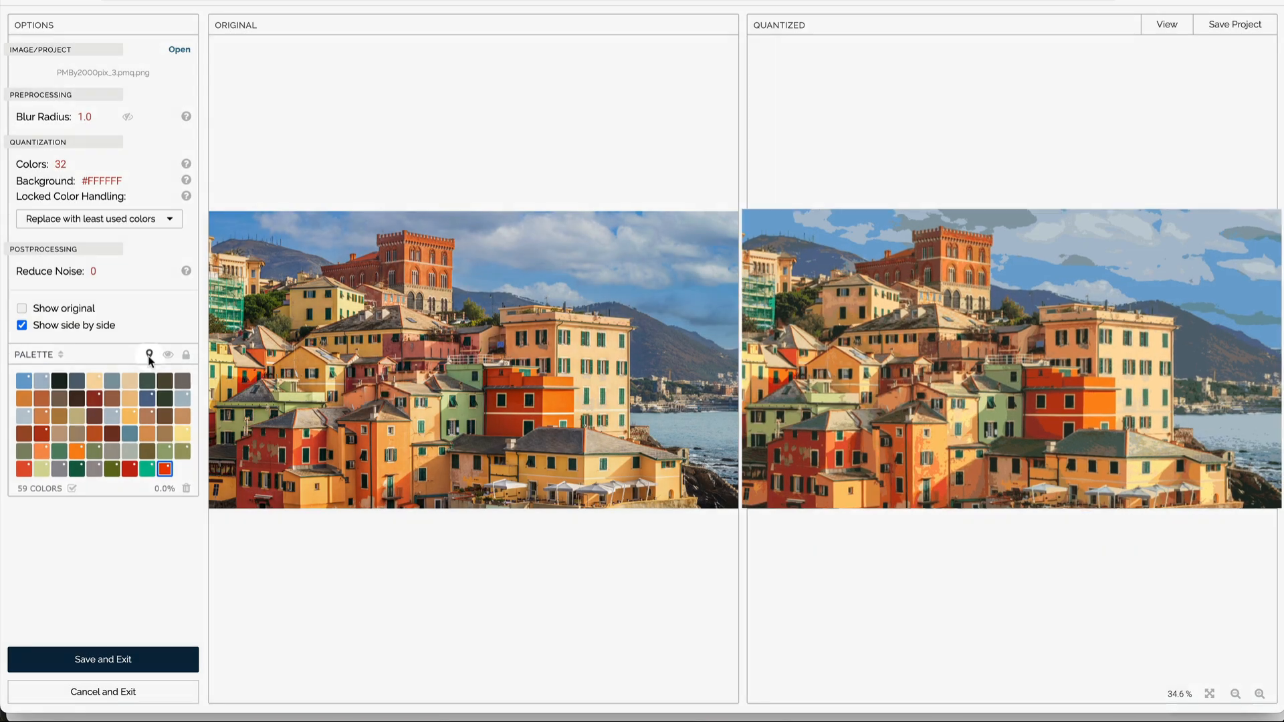
left_click(149, 352)
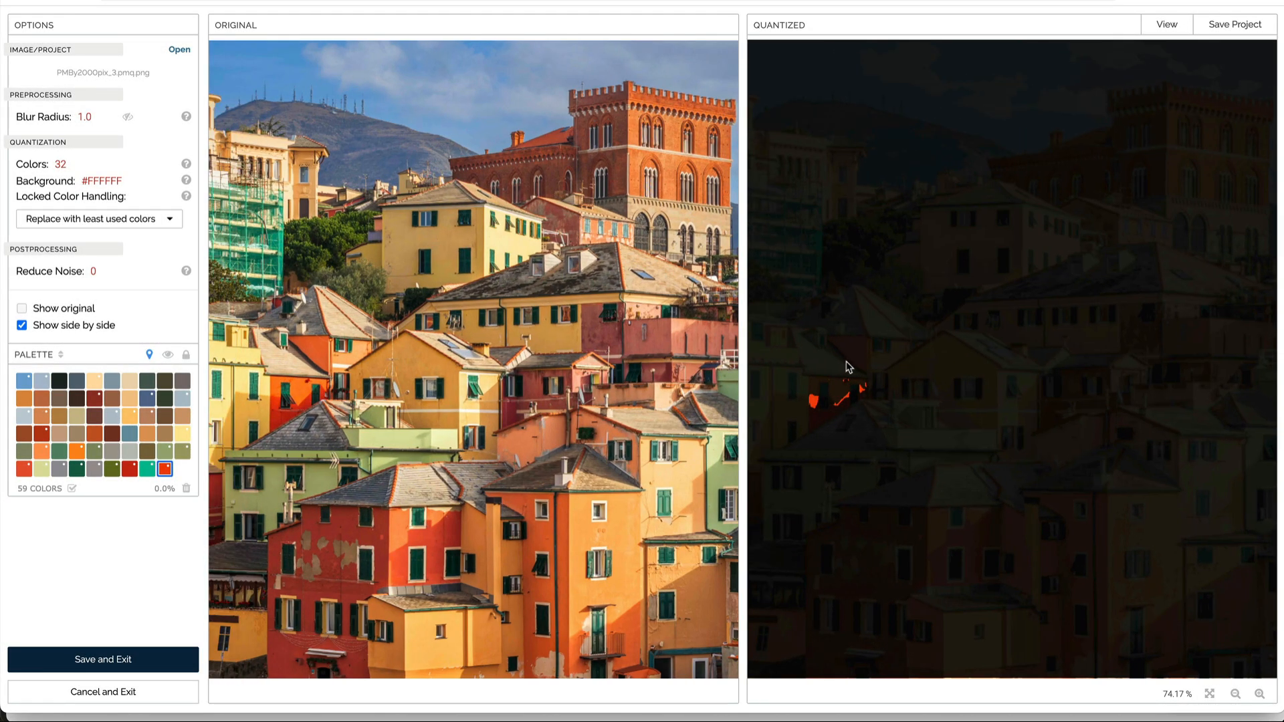
scroll(852, 364, "up", 2)
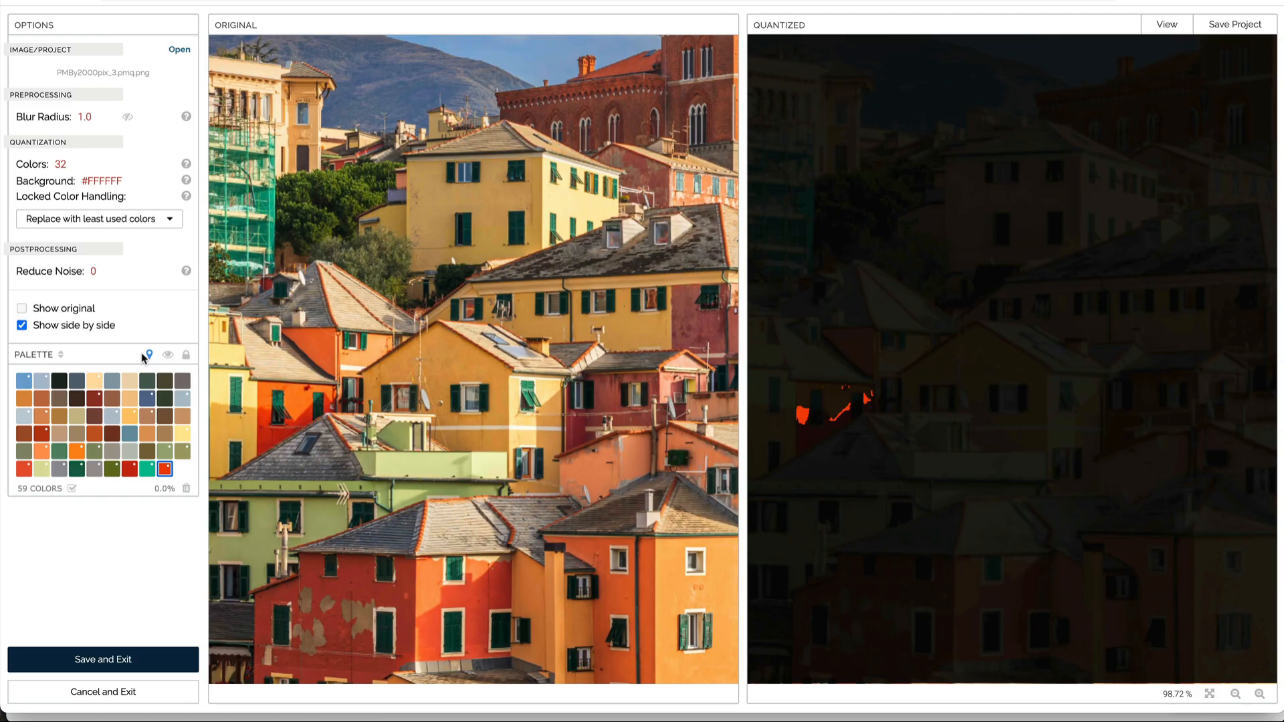
left_click(165, 356)
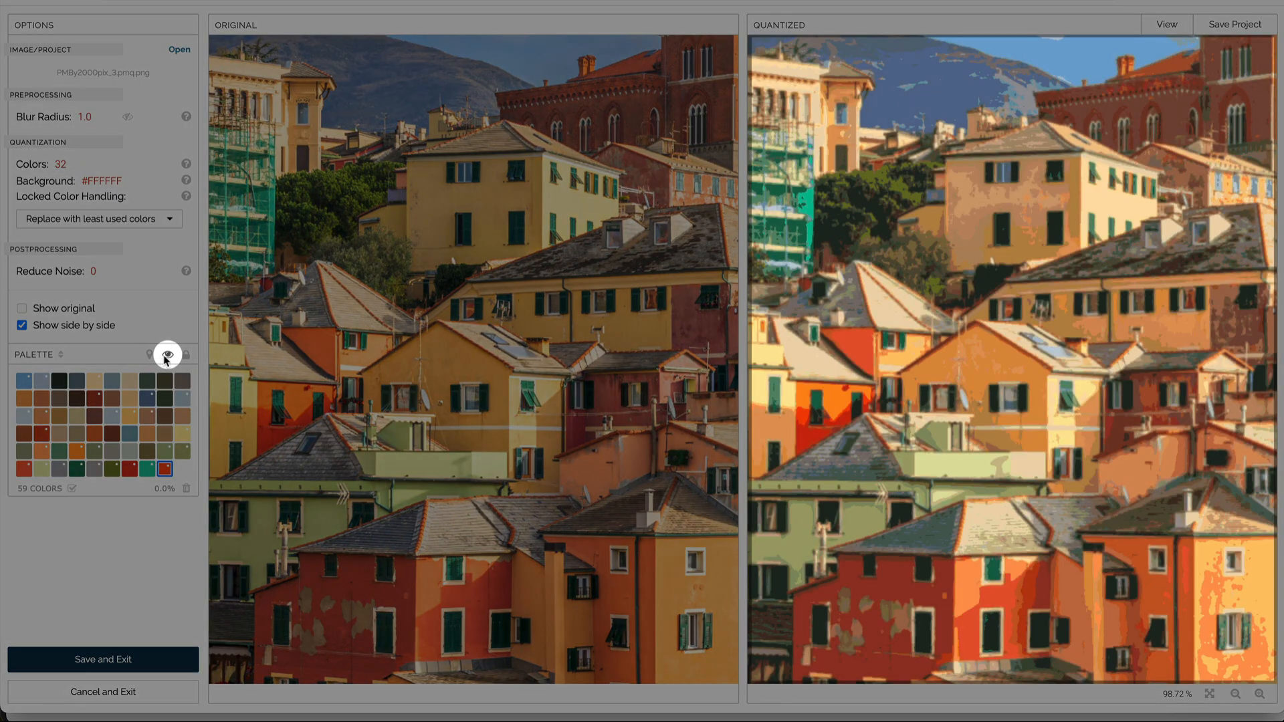
left_click(167, 356)
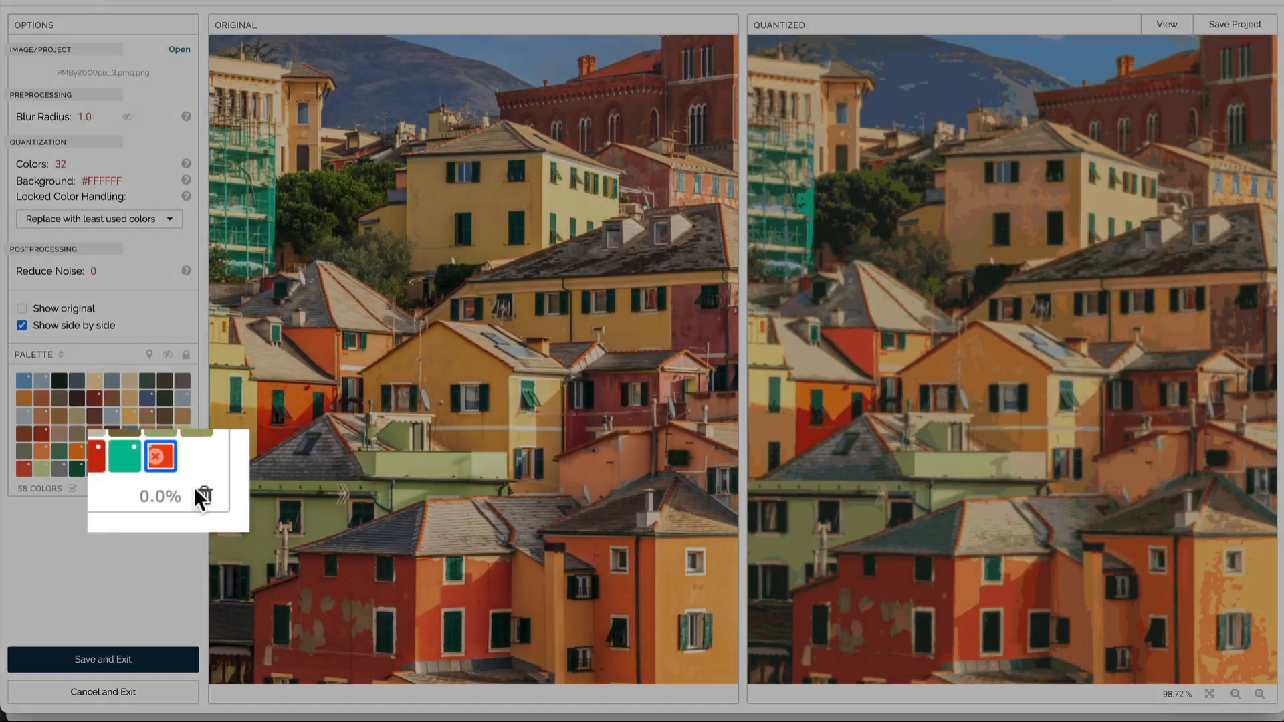
left_click(182, 488)
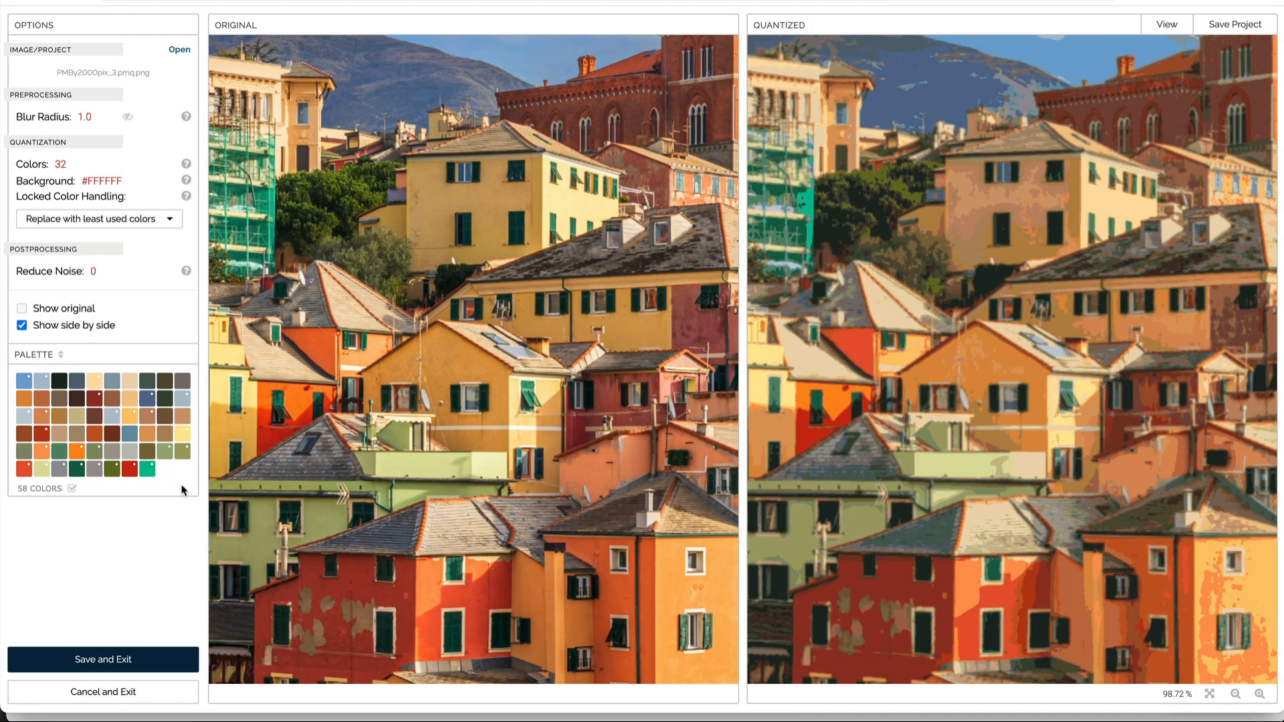
Step: Highlight where the bright teal swatch is used in the quantized image
left_click(146, 471)
left_click(150, 355)
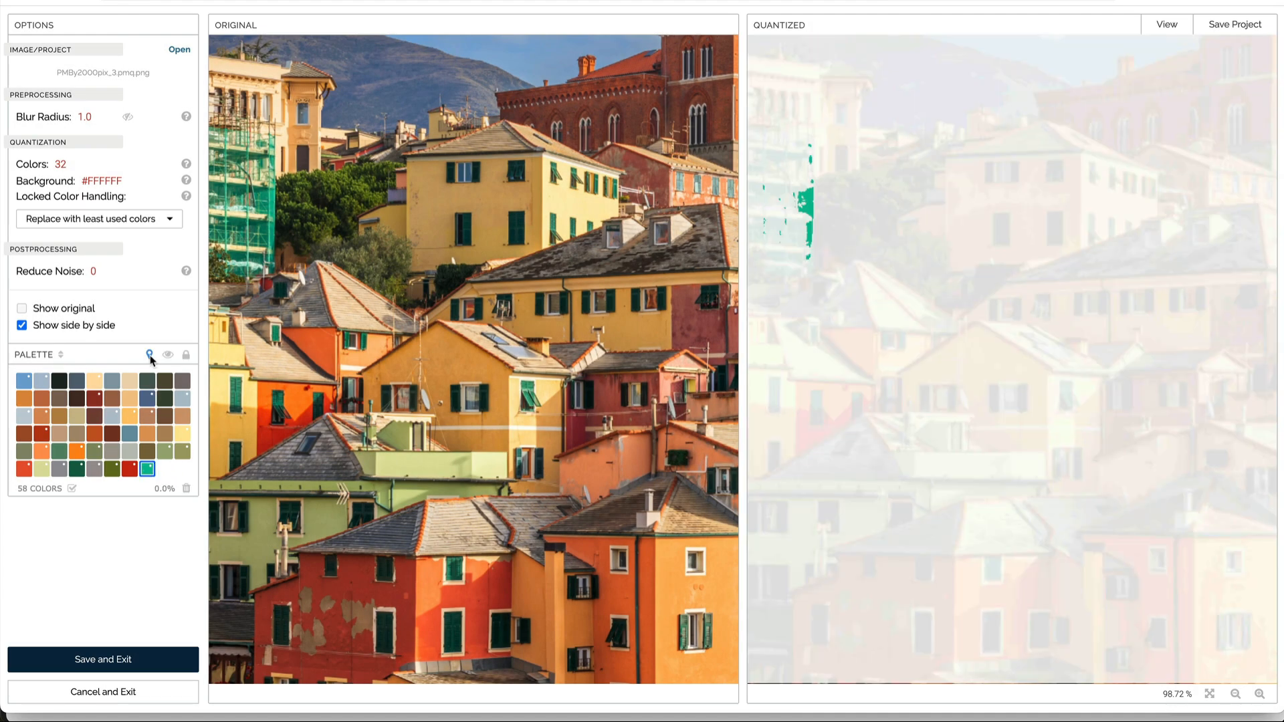
left_click(150, 356)
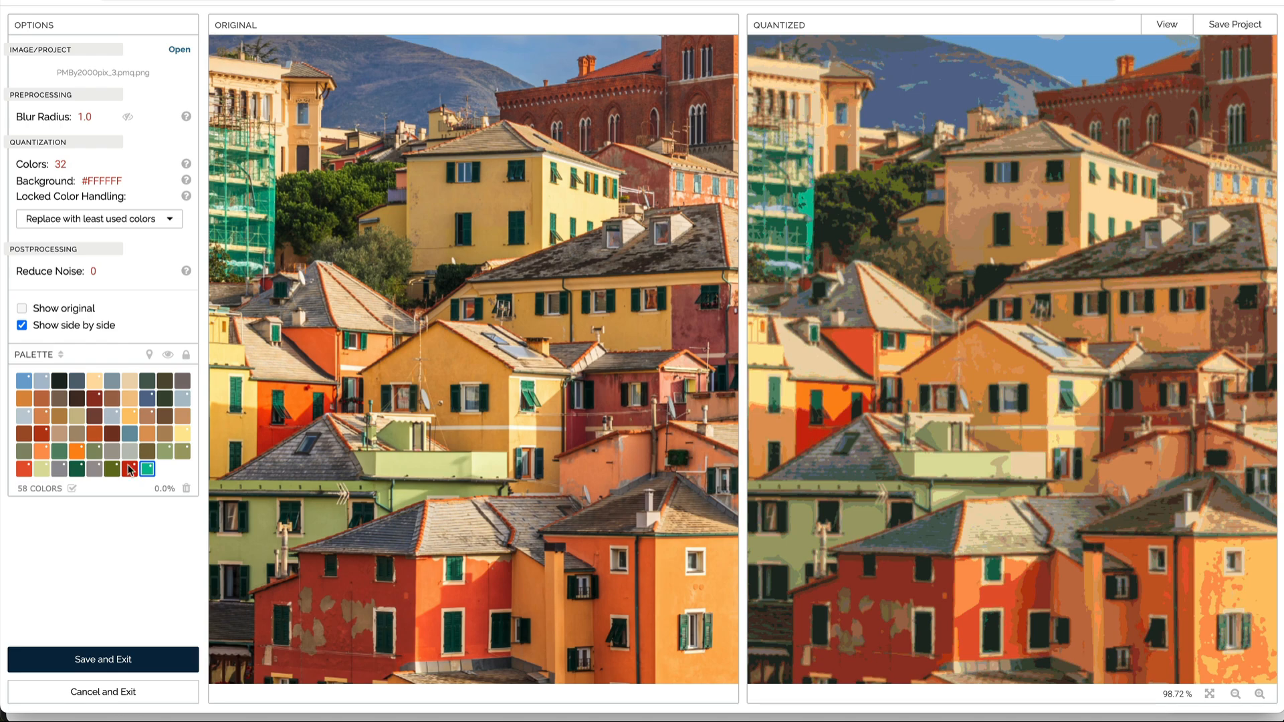
Step: Highlight and preview the coverage of the last red swatch, then delete it from the palette
left_click(130, 469)
left_click(150, 355)
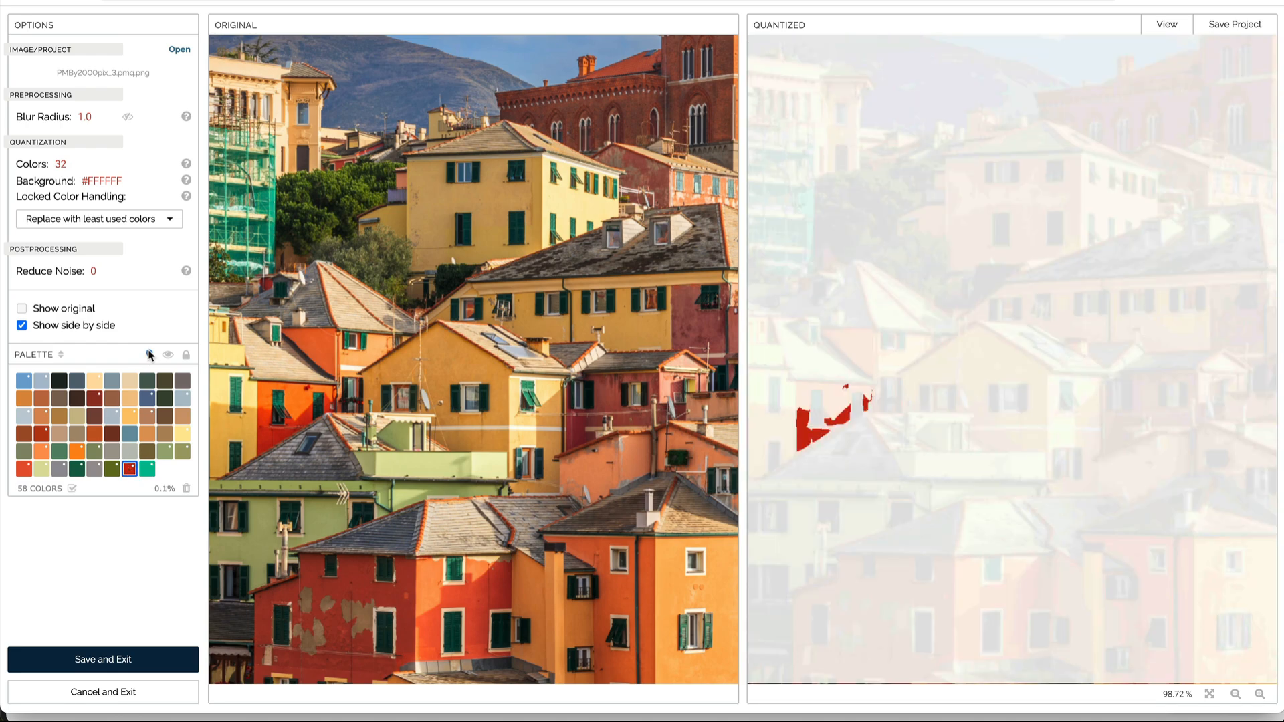
left_click(168, 357)
left_click(167, 357)
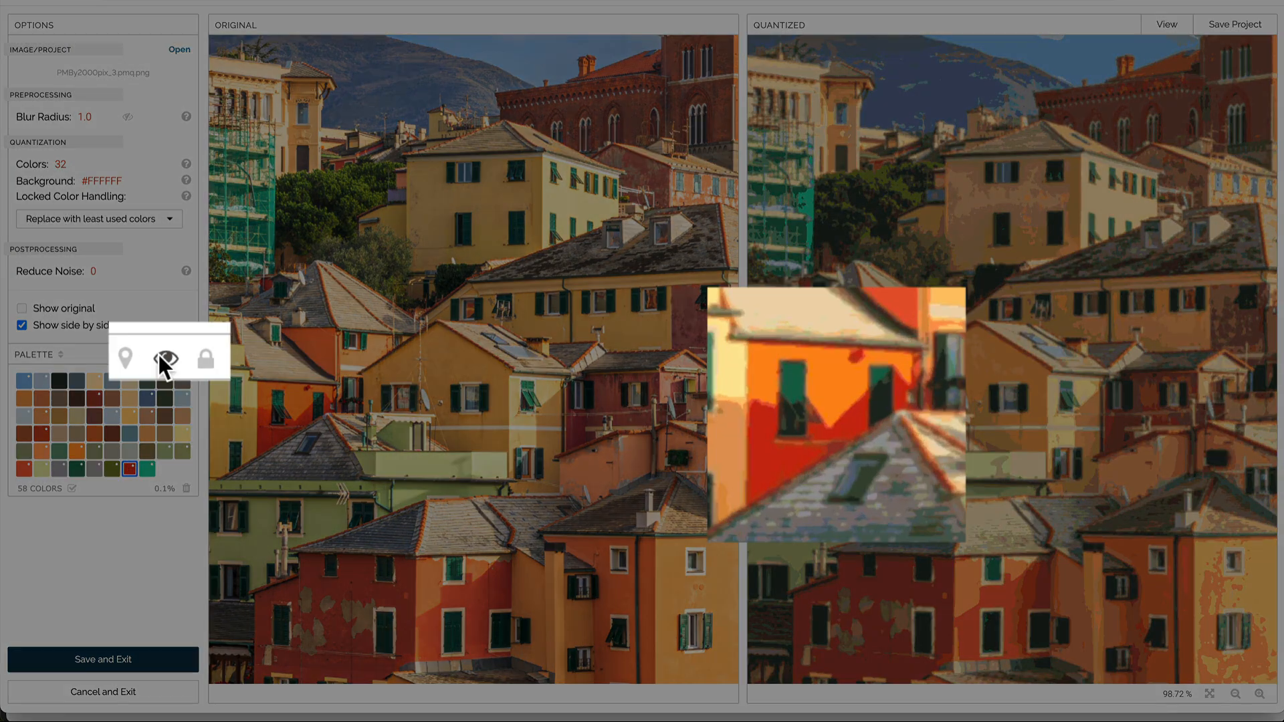
left_click(159, 357)
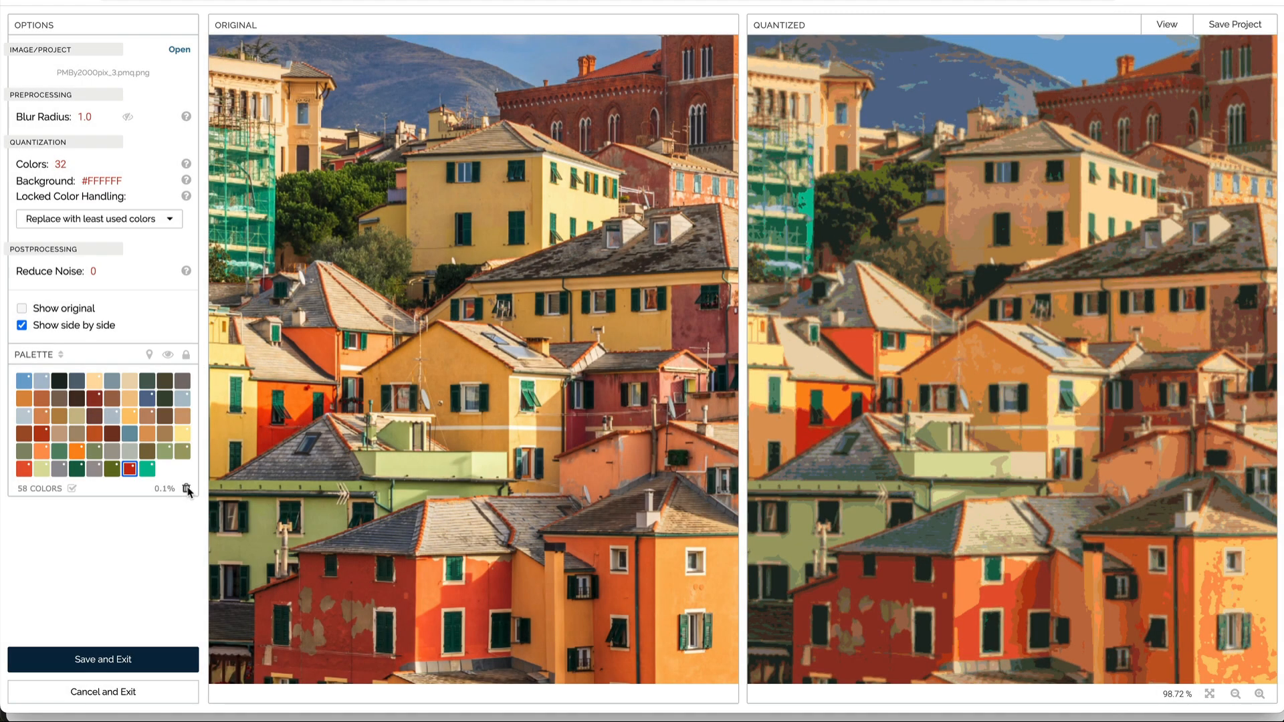
left_click(187, 489)
Step: Highlight where the olive green swatch is used in the quantized image
left_click(112, 469)
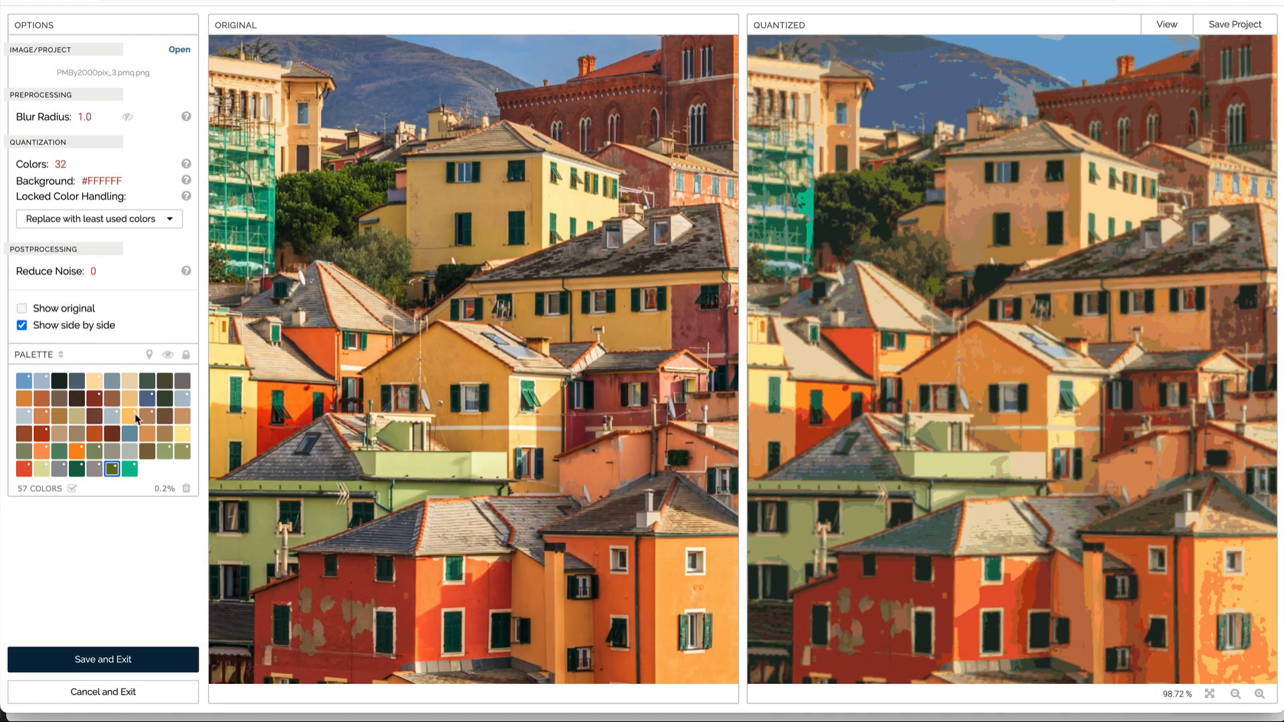
left_click(150, 356)
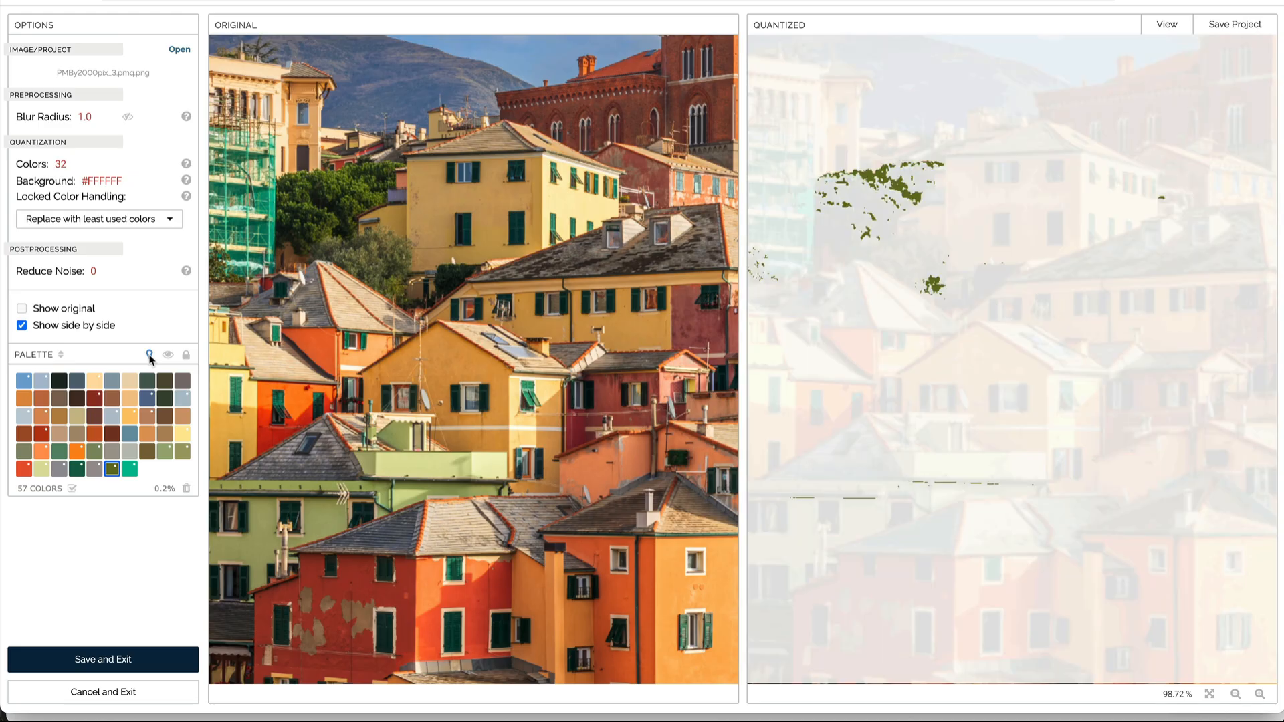
left_click(150, 356)
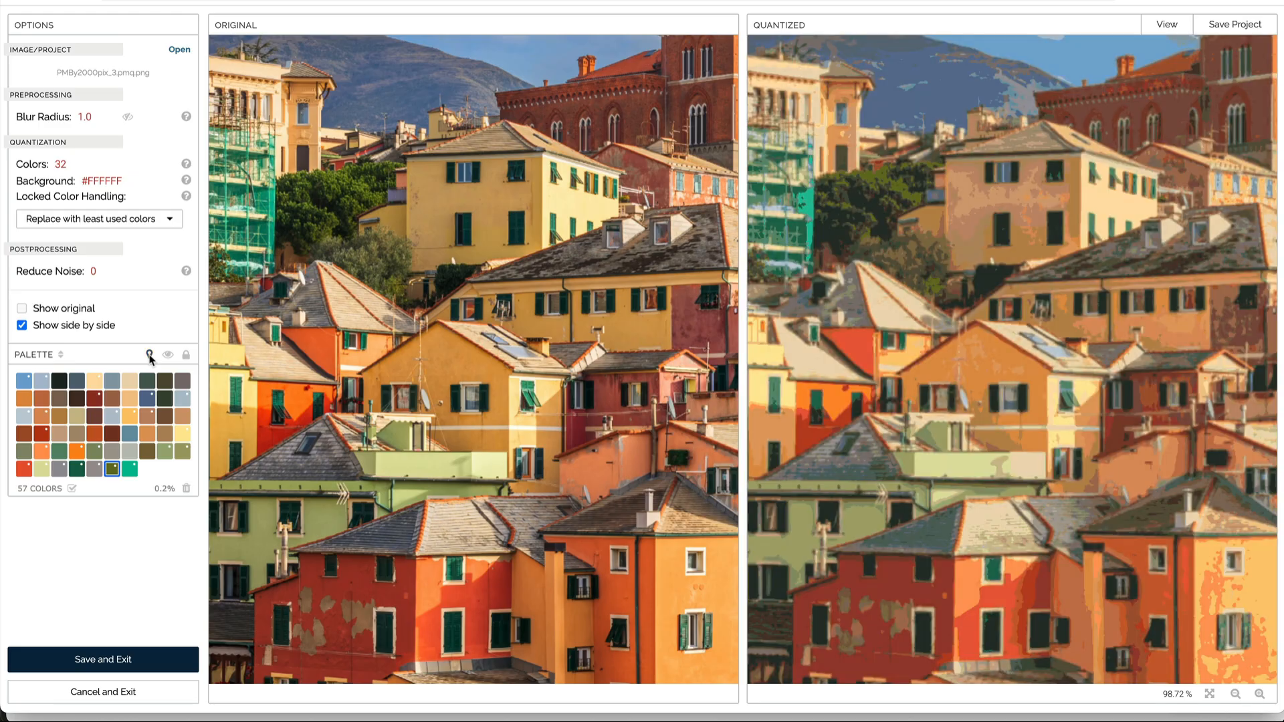
Step: Highlight where the grey swatch and the red swatch occur across the whole photo
left_click(96, 470)
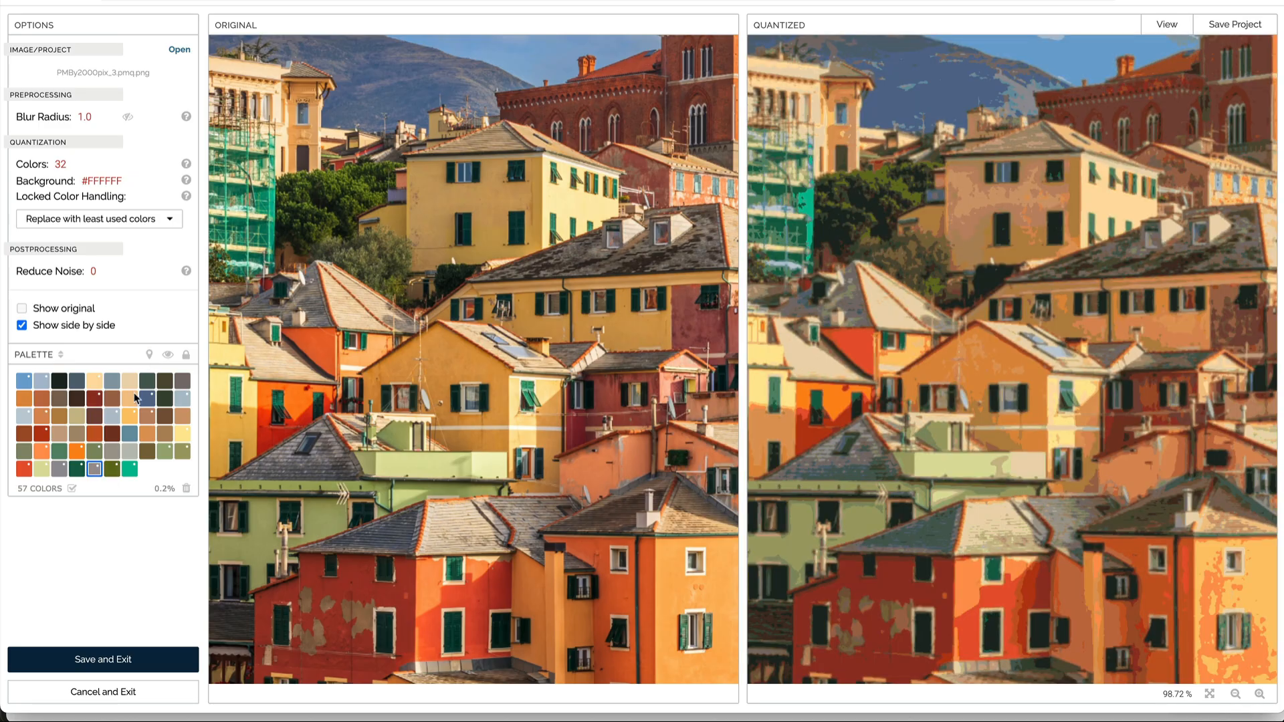
left_click(149, 355)
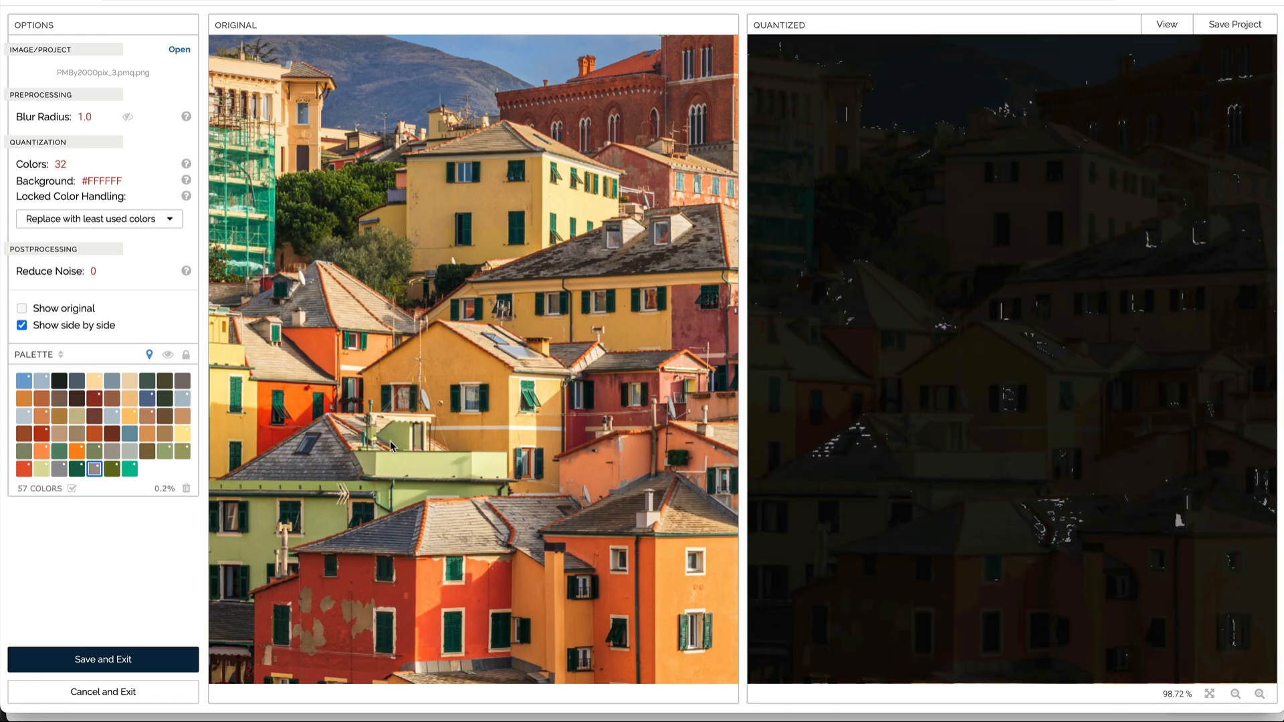
scroll(391, 440, "down", 5)
scroll(390, 442, "down", 2)
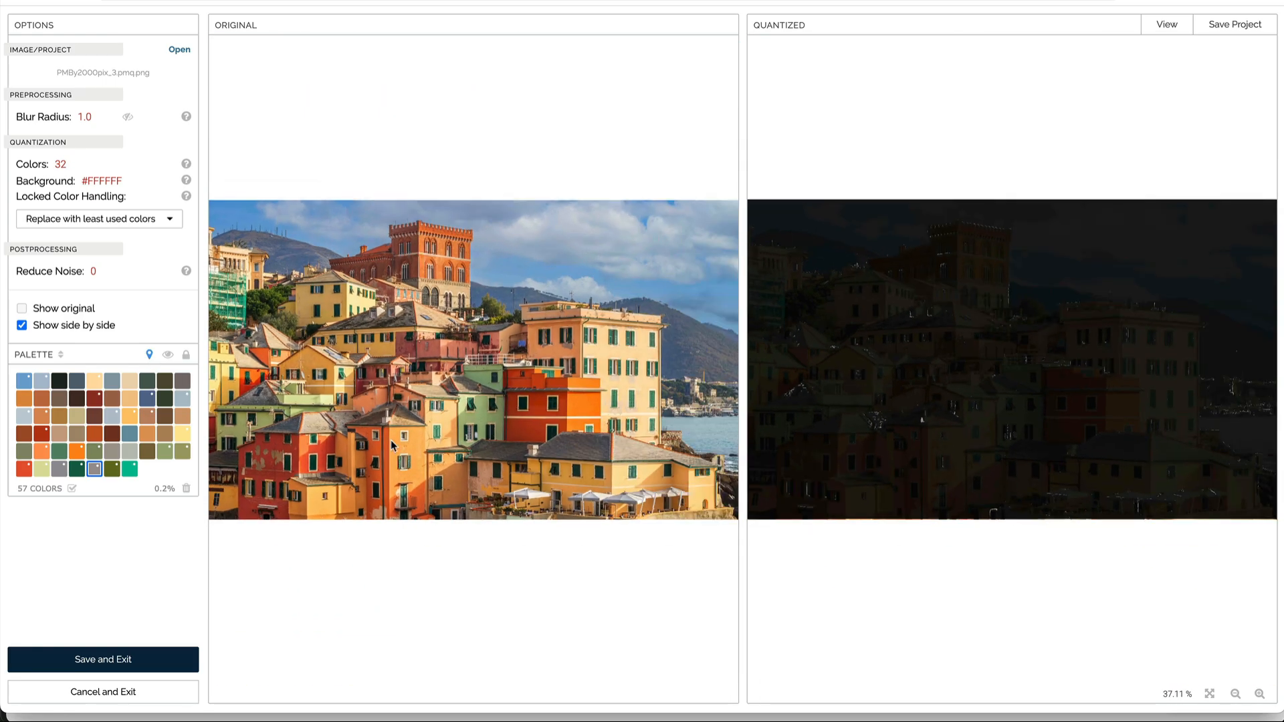
scroll(392, 444, "down", 1)
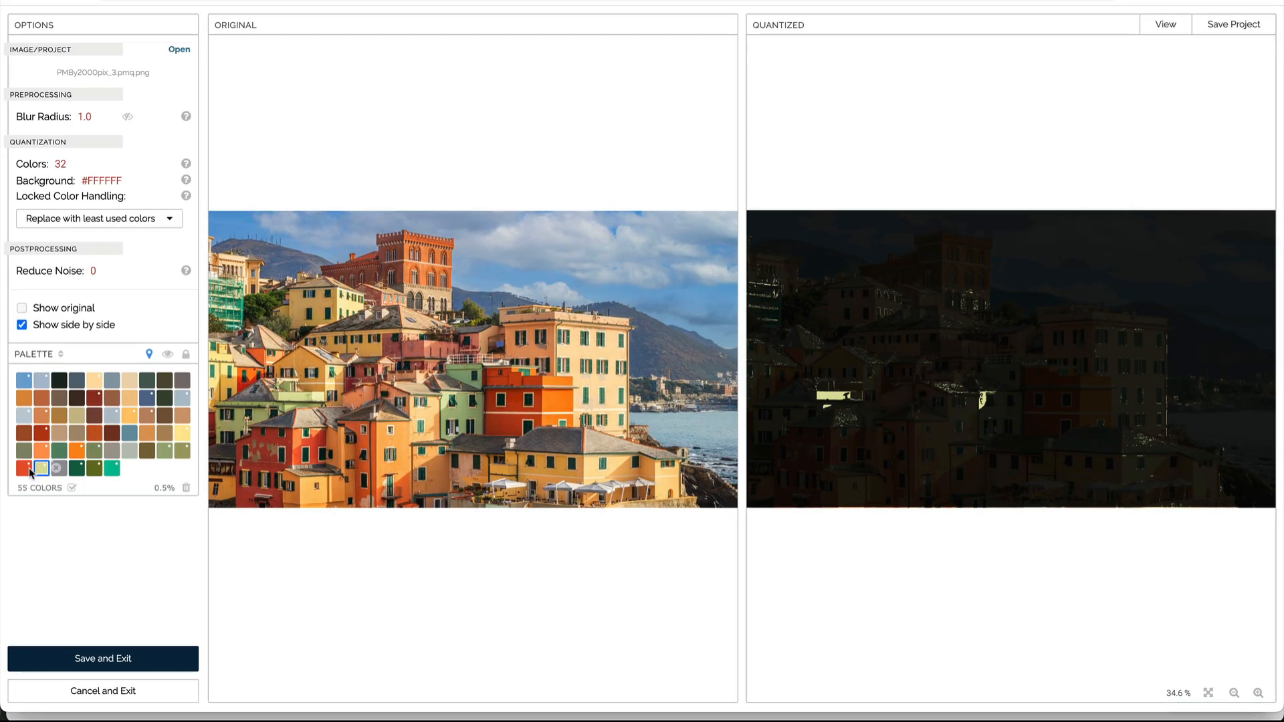
left_click(25, 469)
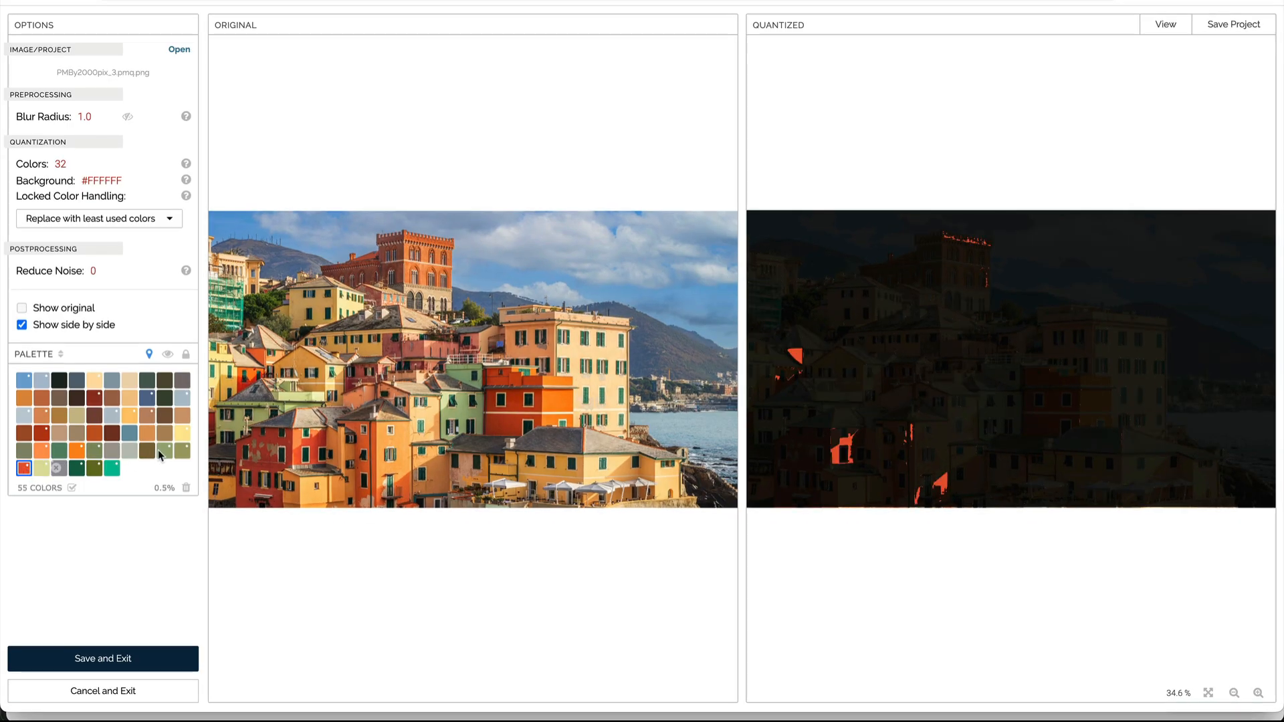
Step: Step through the olive and grey swatches in the fifth row, highlighting their coverage, and delete a low-coverage swatch
left_click(181, 452)
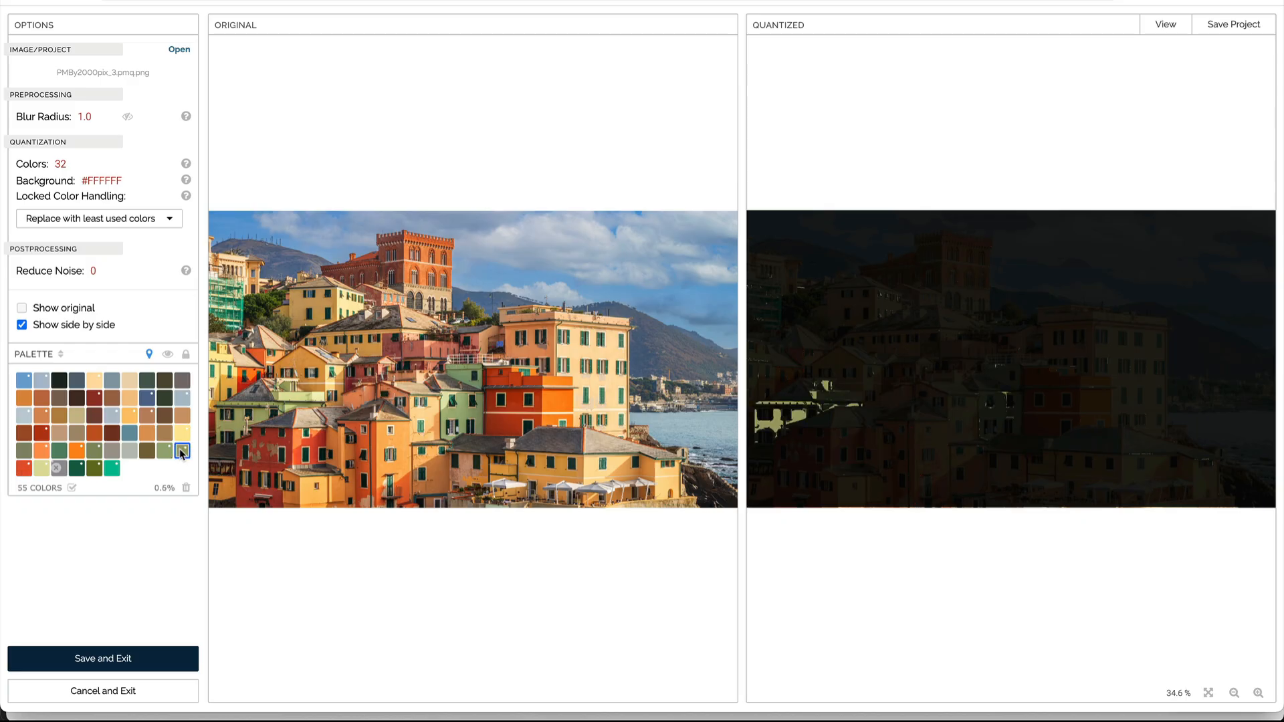
left_click(167, 451)
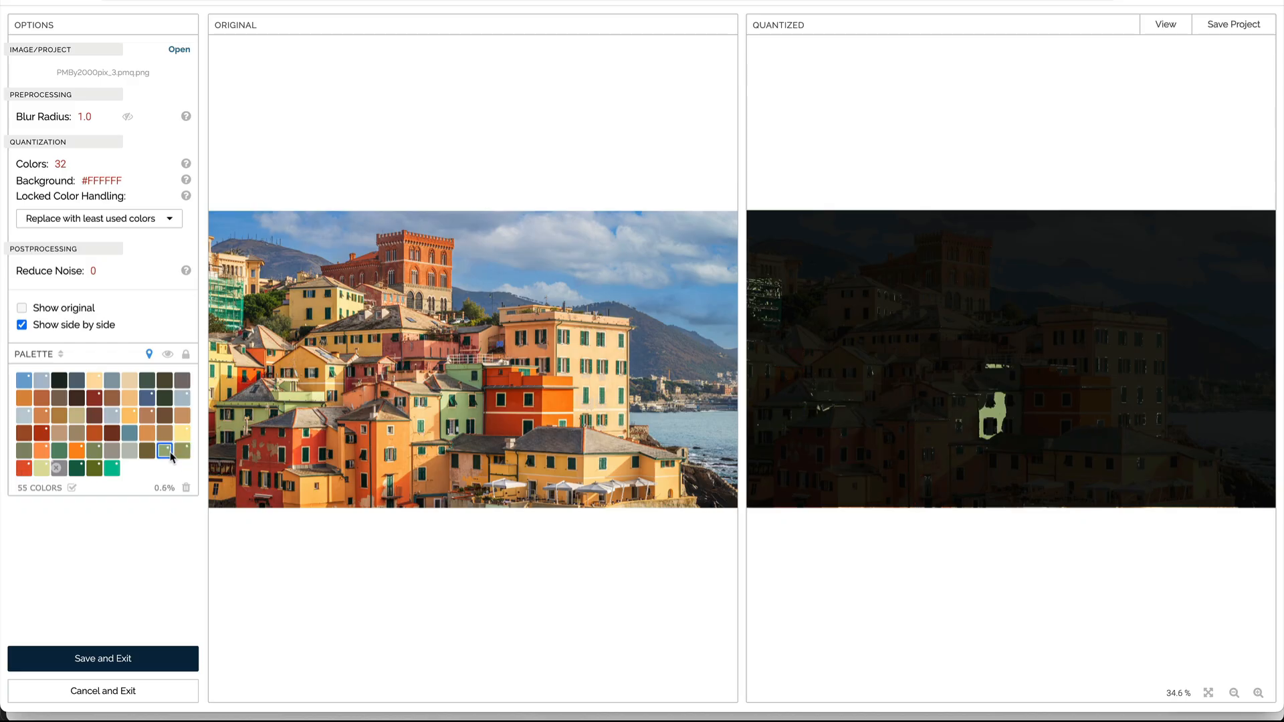
left_click(148, 452)
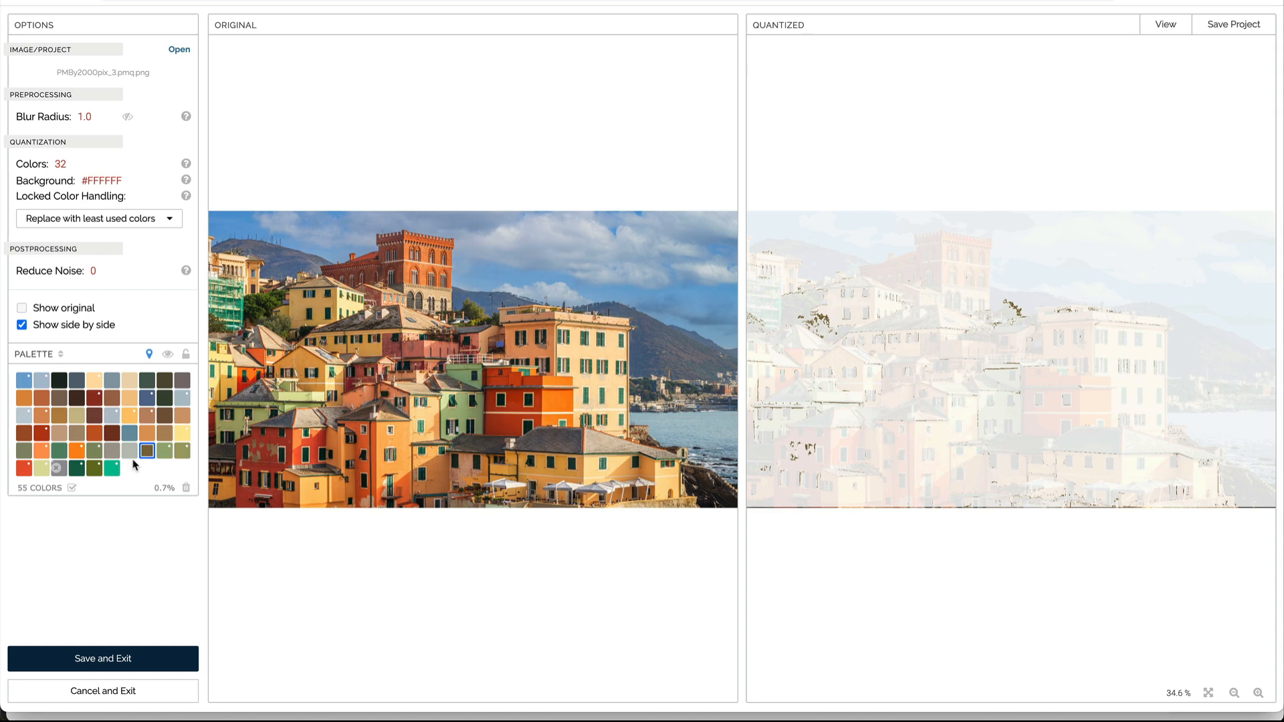
left_click(132, 455)
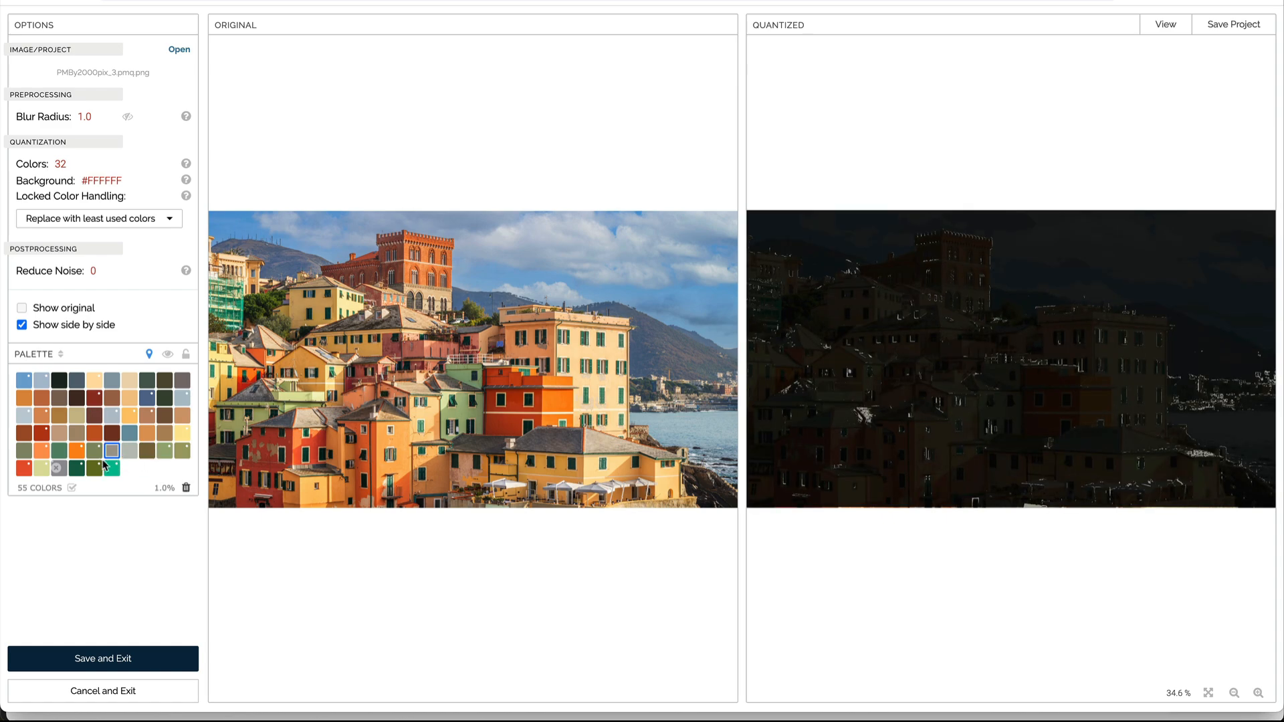
left_click(186, 487)
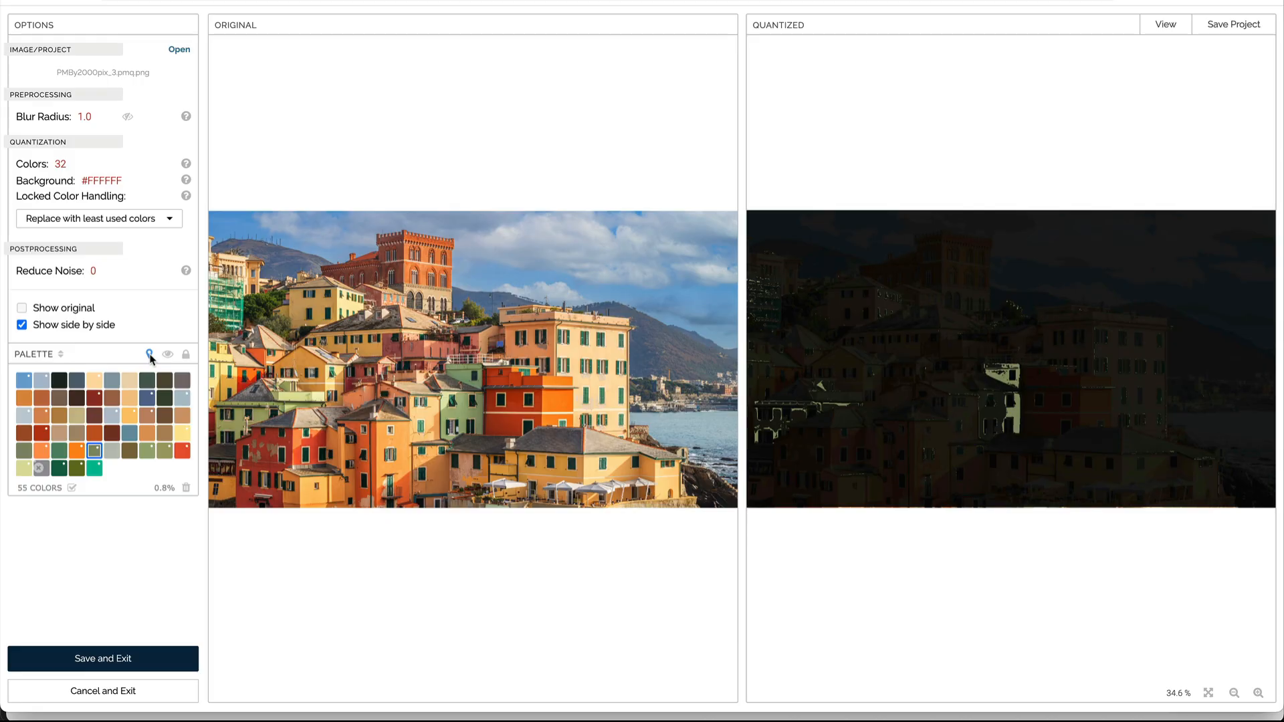
Step: Highlight the coverage of the orange and grey swatches and delete the low-coverage blue-grey swatch
left_click(77, 450)
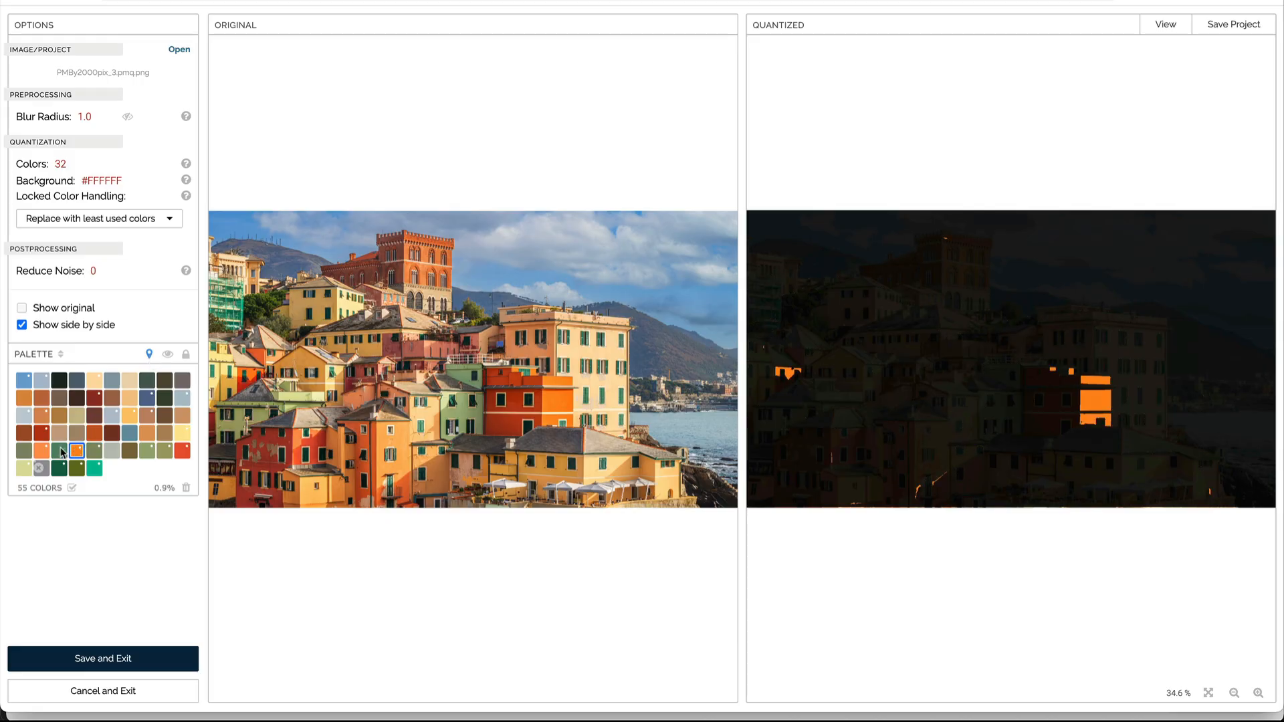
left_click(59, 451)
left_click(35, 452)
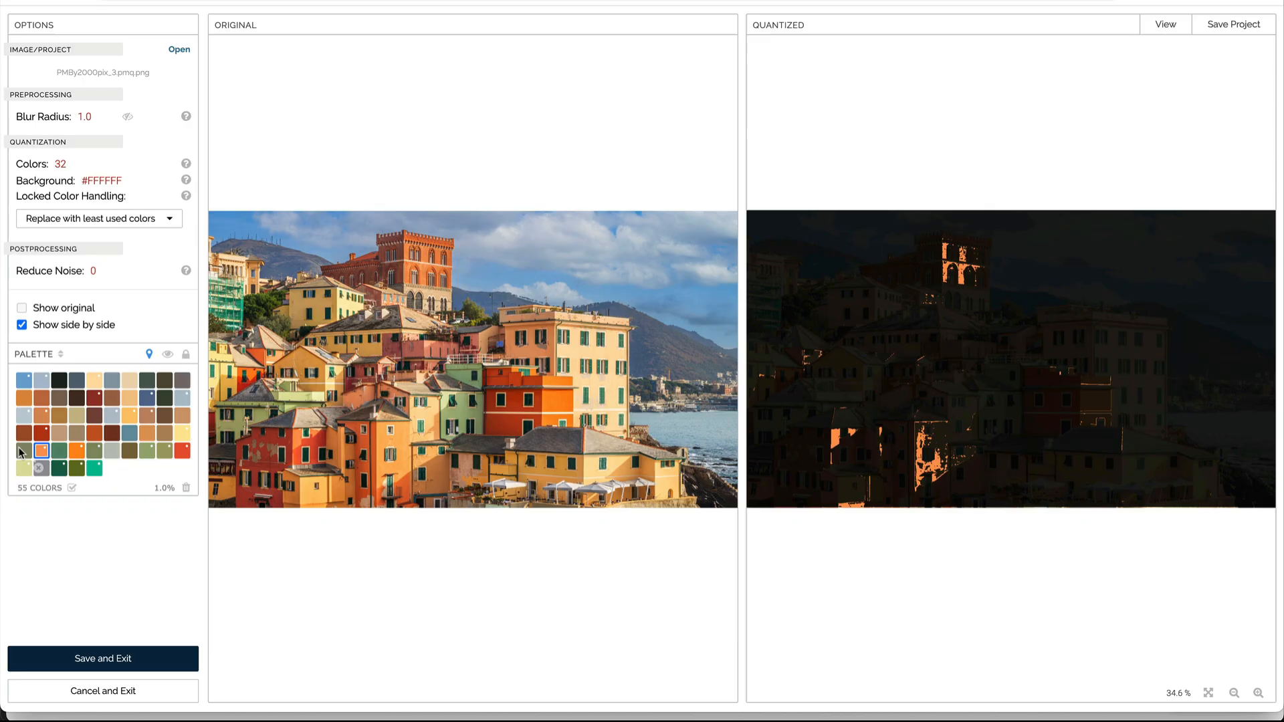
left_click(23, 451)
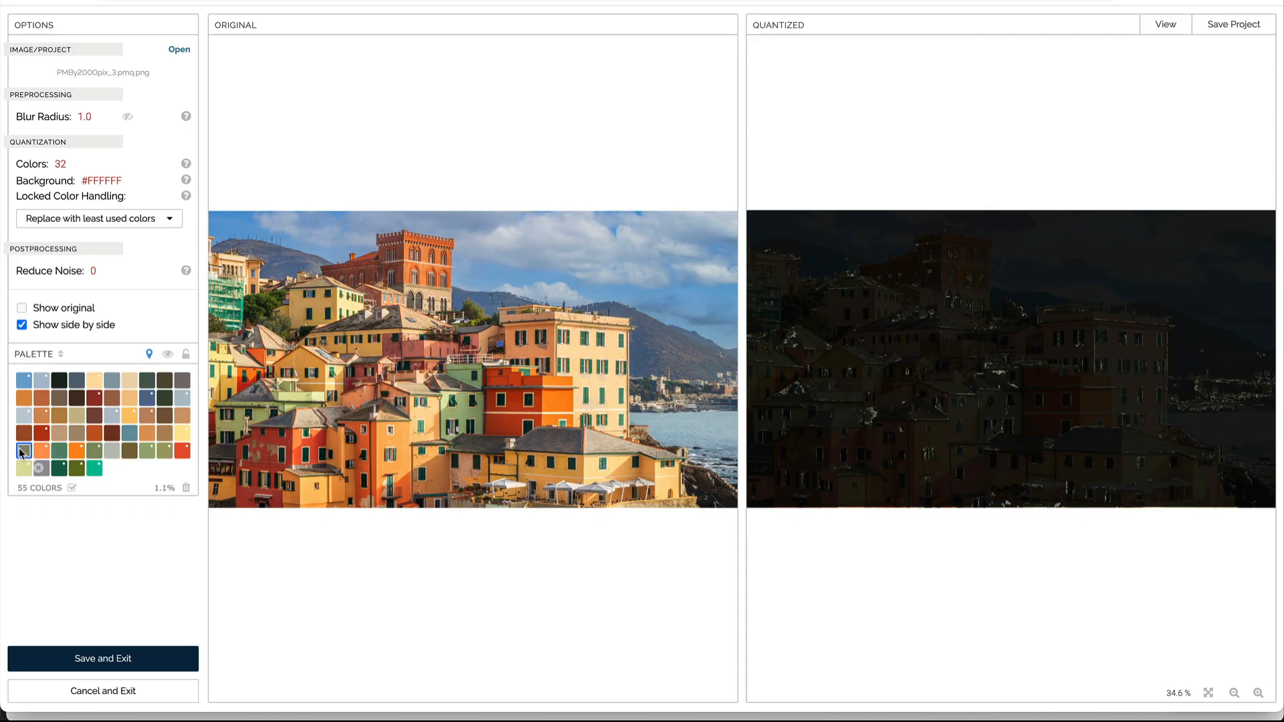
left_click(187, 488)
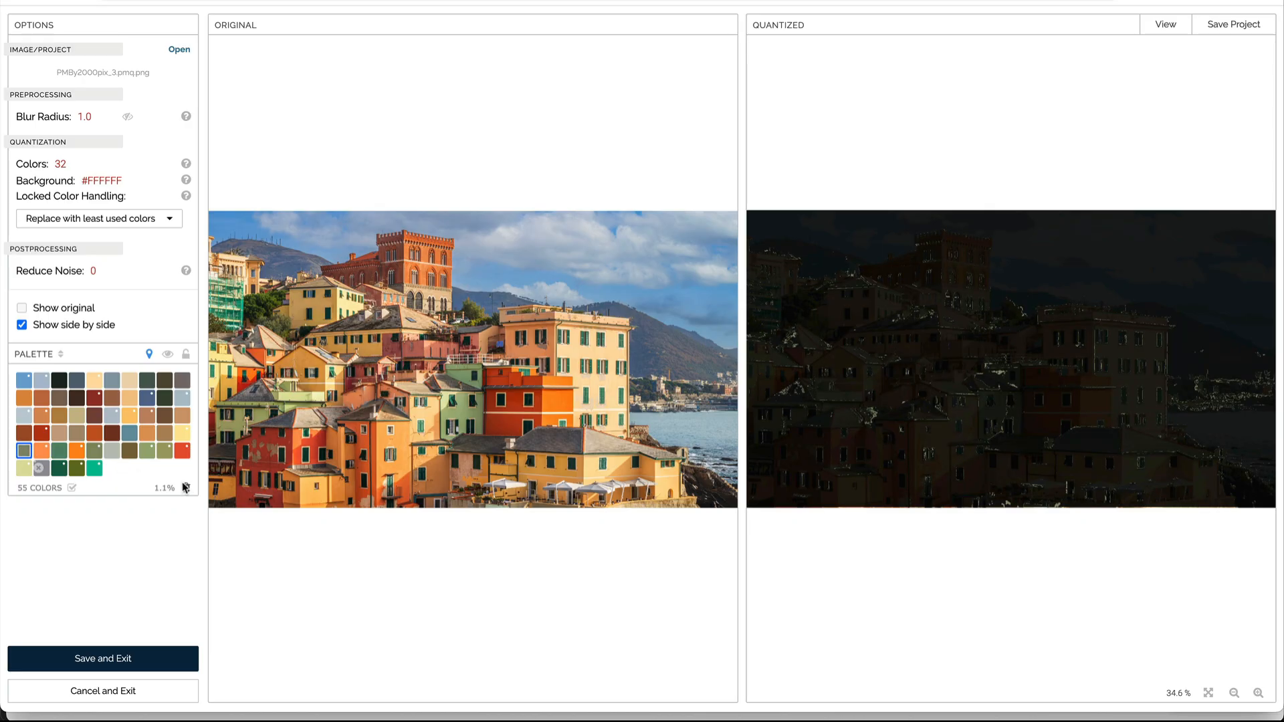
Step: Highlight the coverage of the yellow, brown and grey swatches in the fourth palette row
left_click(182, 434)
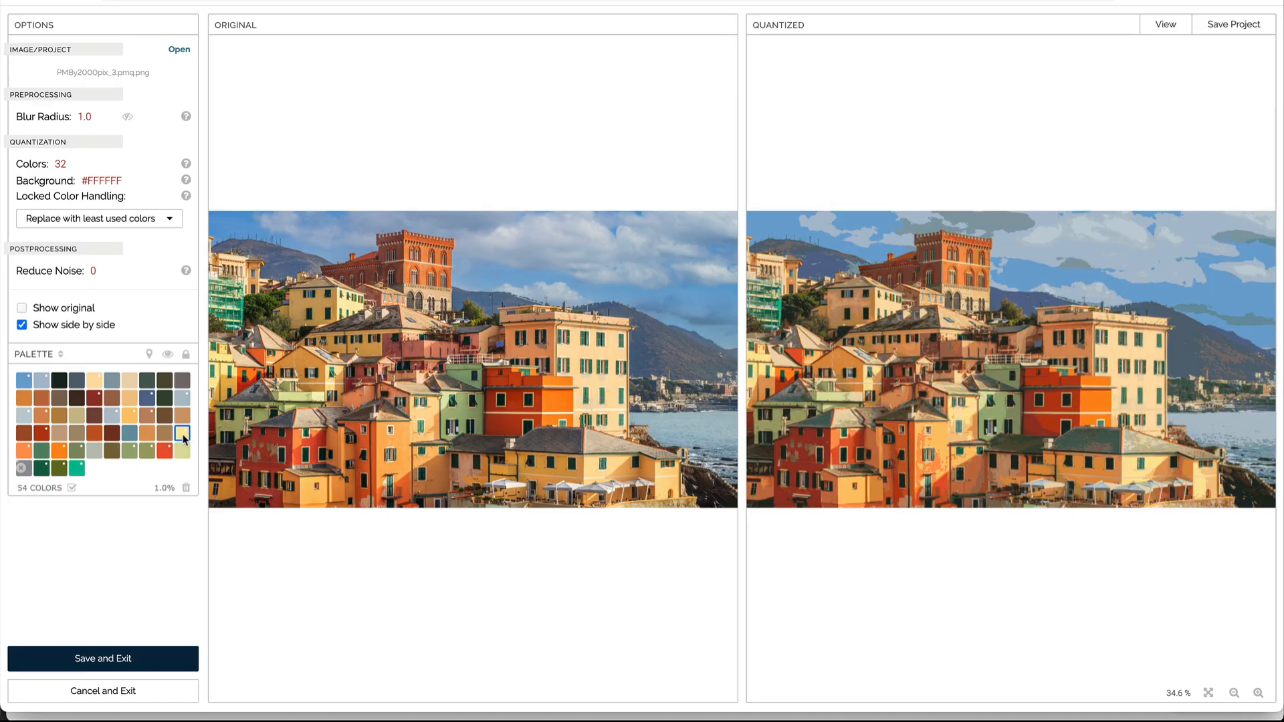
left_click(149, 358)
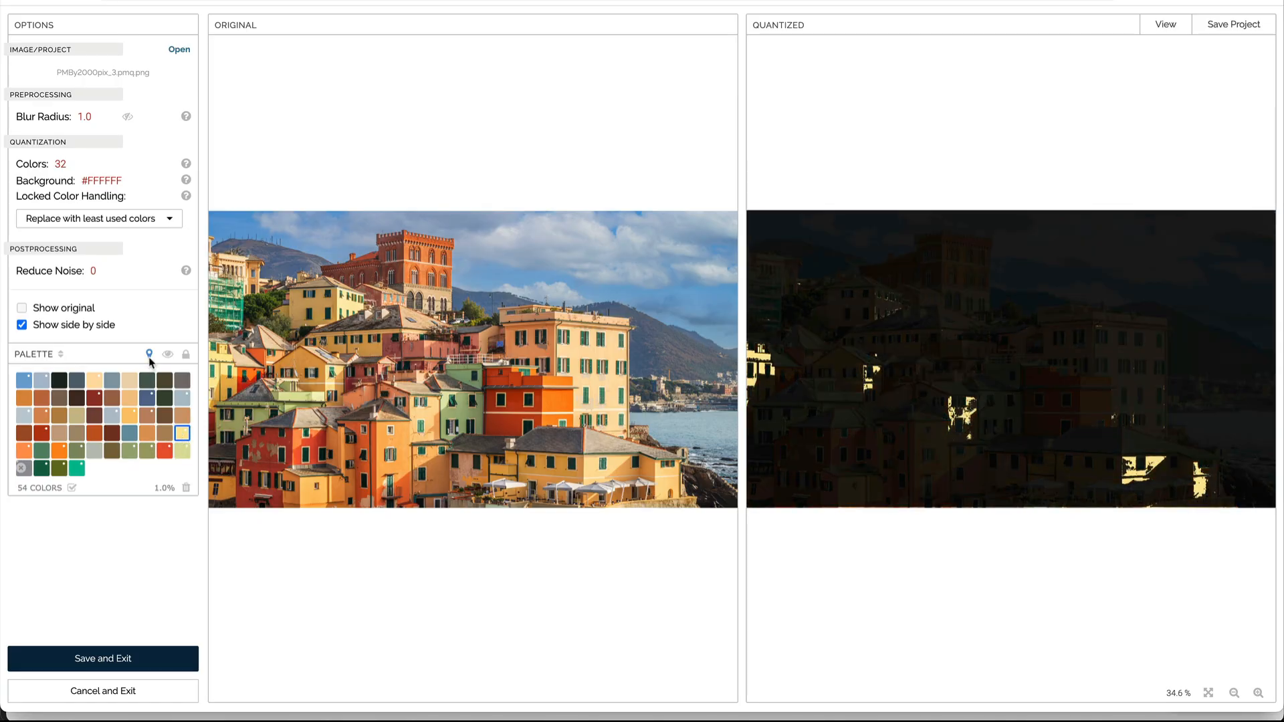
left_click(163, 435)
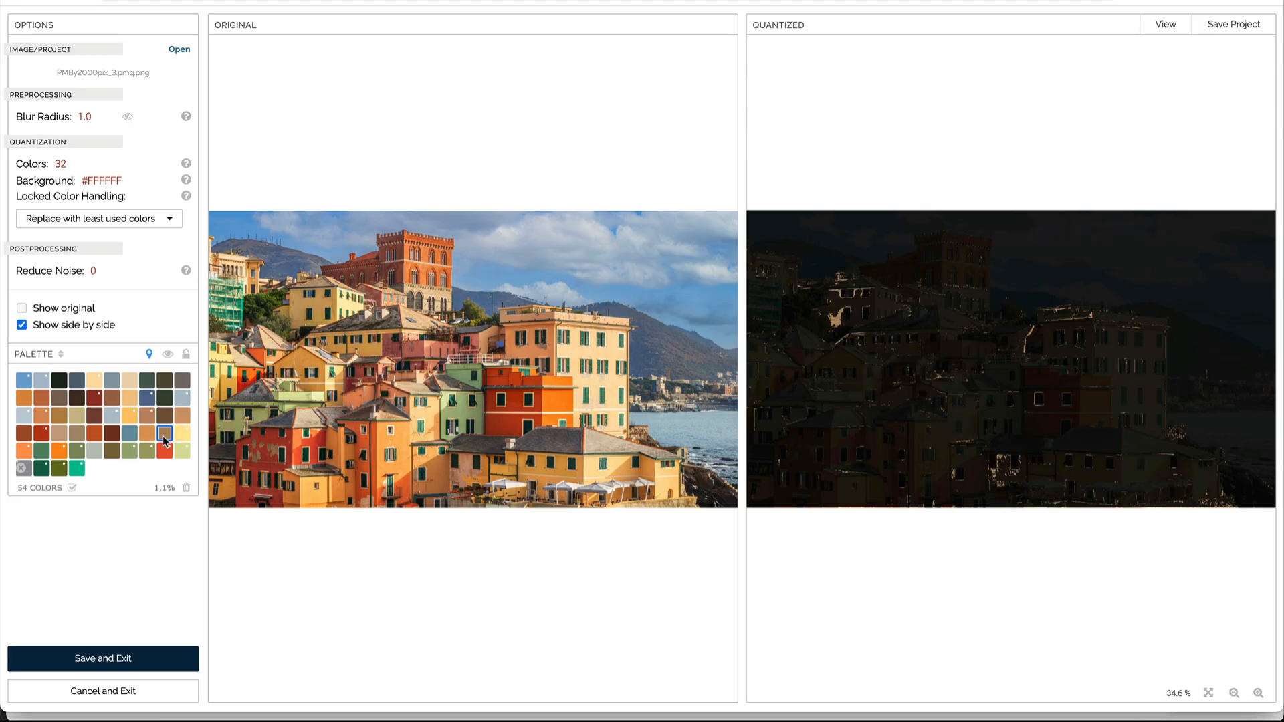
left_click(148, 435)
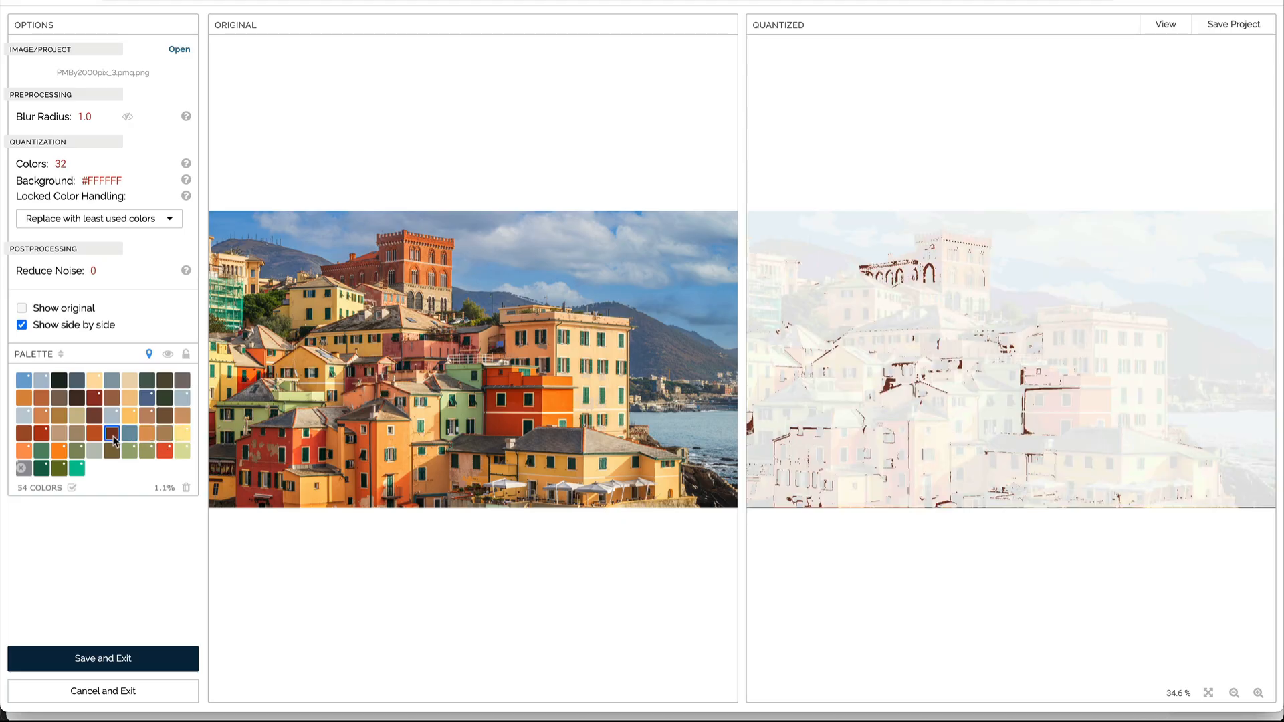
left_click(94, 436)
left_click(77, 436)
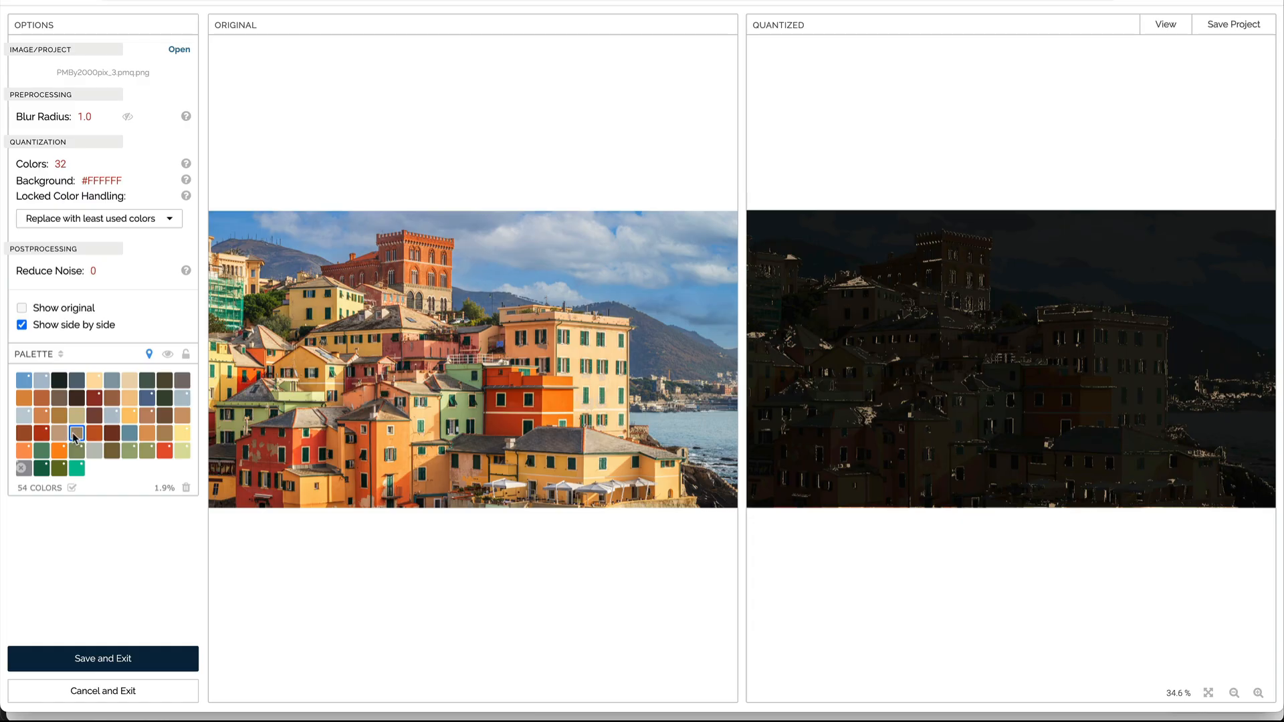
Step: Flag the low-coverage swatches for deletion, unflag one of them, and delete the rest
left_click(188, 489)
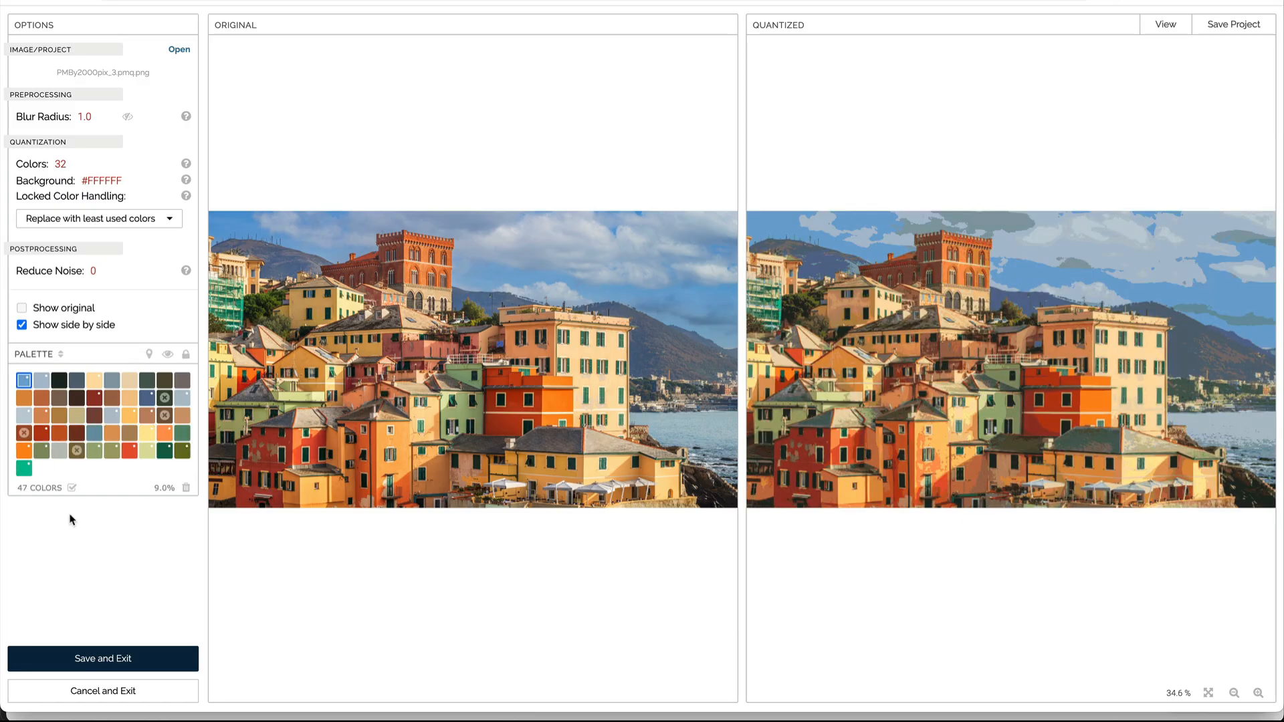
mouse_move(83, 471)
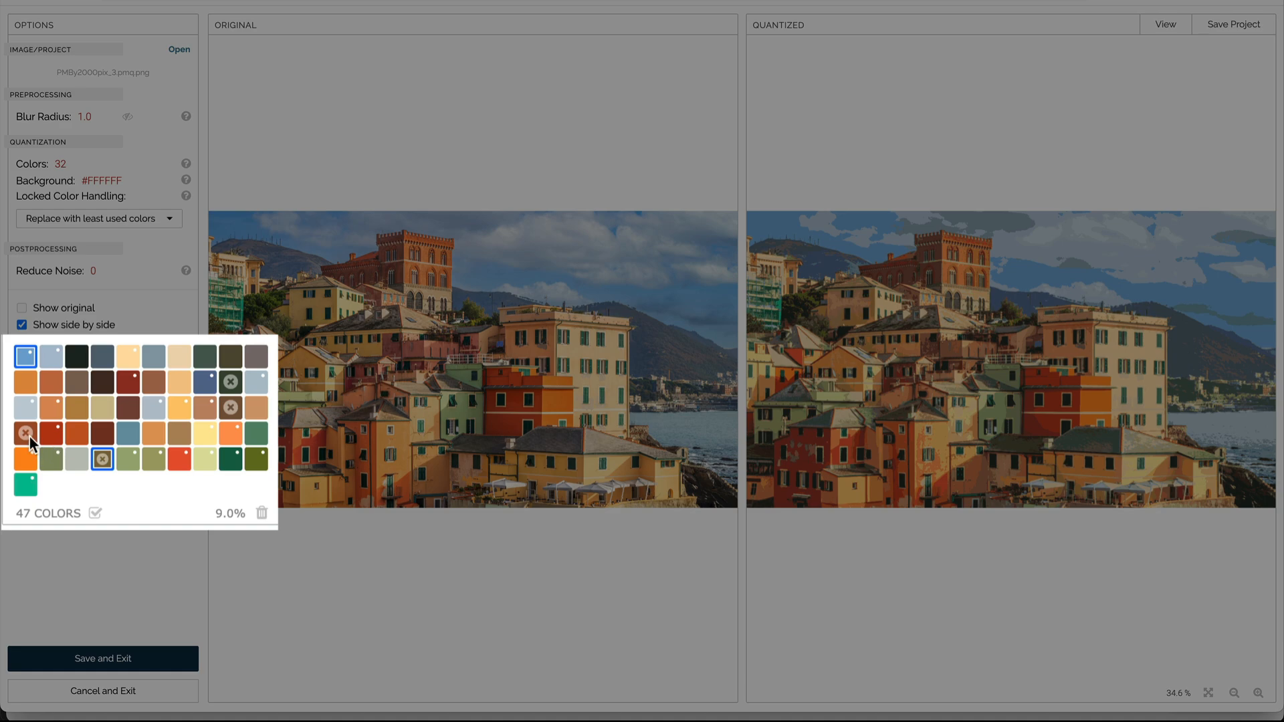
left_click(233, 408)
left_click(261, 513)
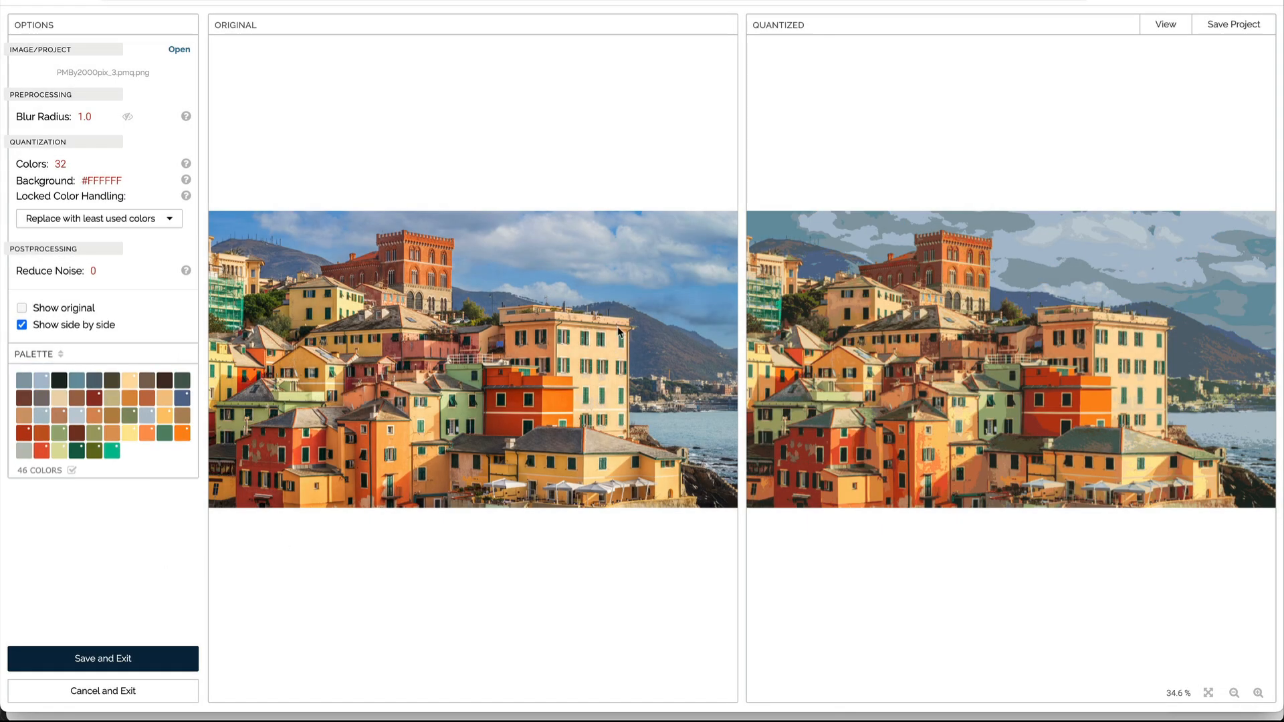
Step: Sample a sky colour from the original photo into the palette and highlight one swatch's coverage on the zoomed-in quantized image
left_click(612, 298)
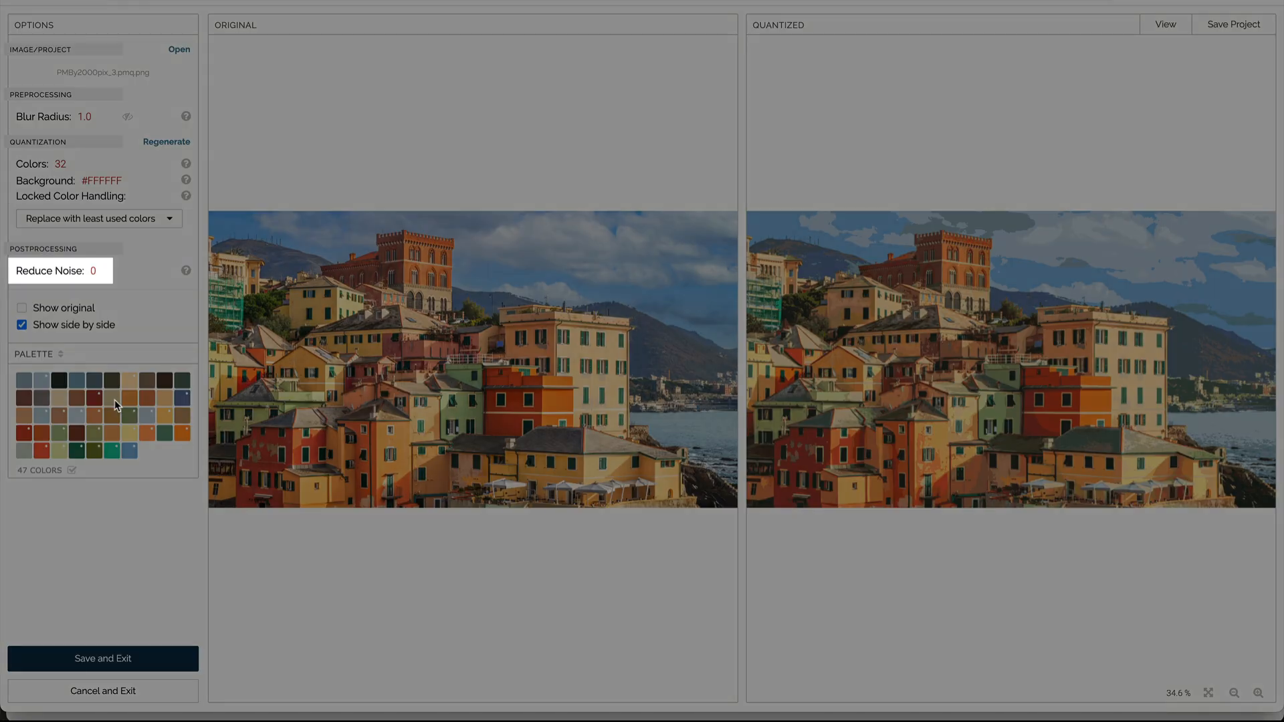
left_click(112, 399)
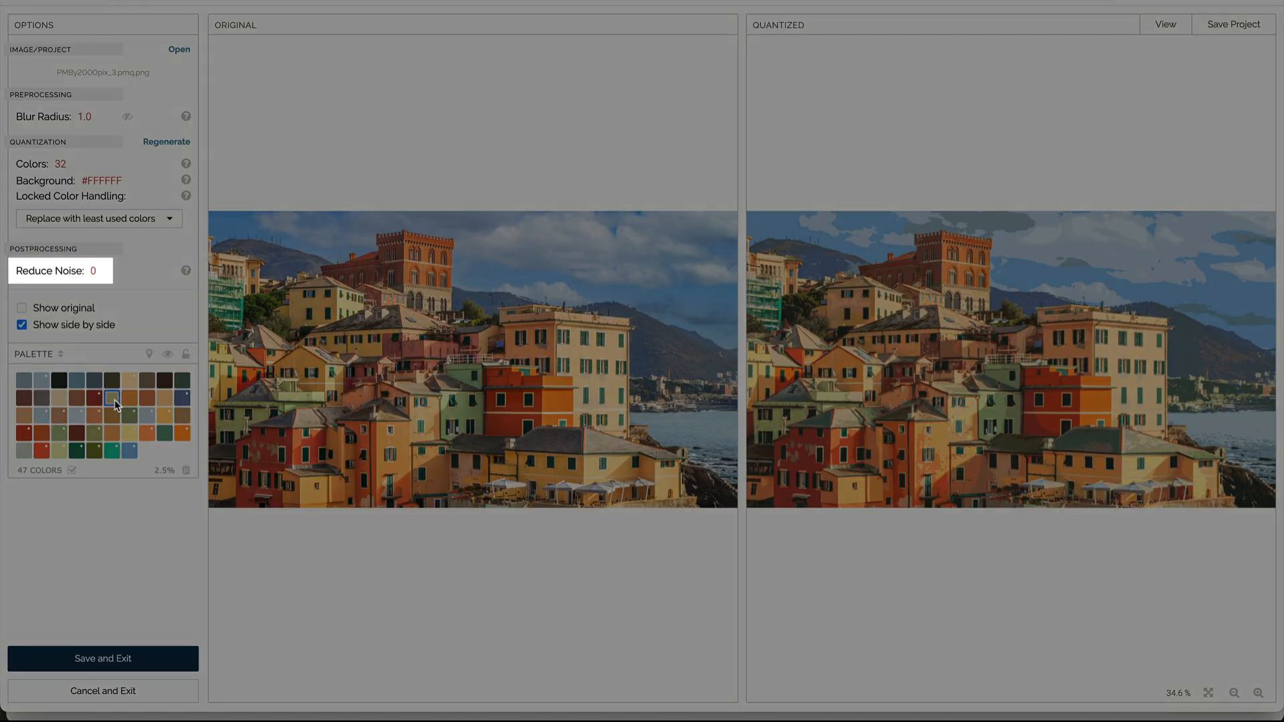
left_click(149, 355)
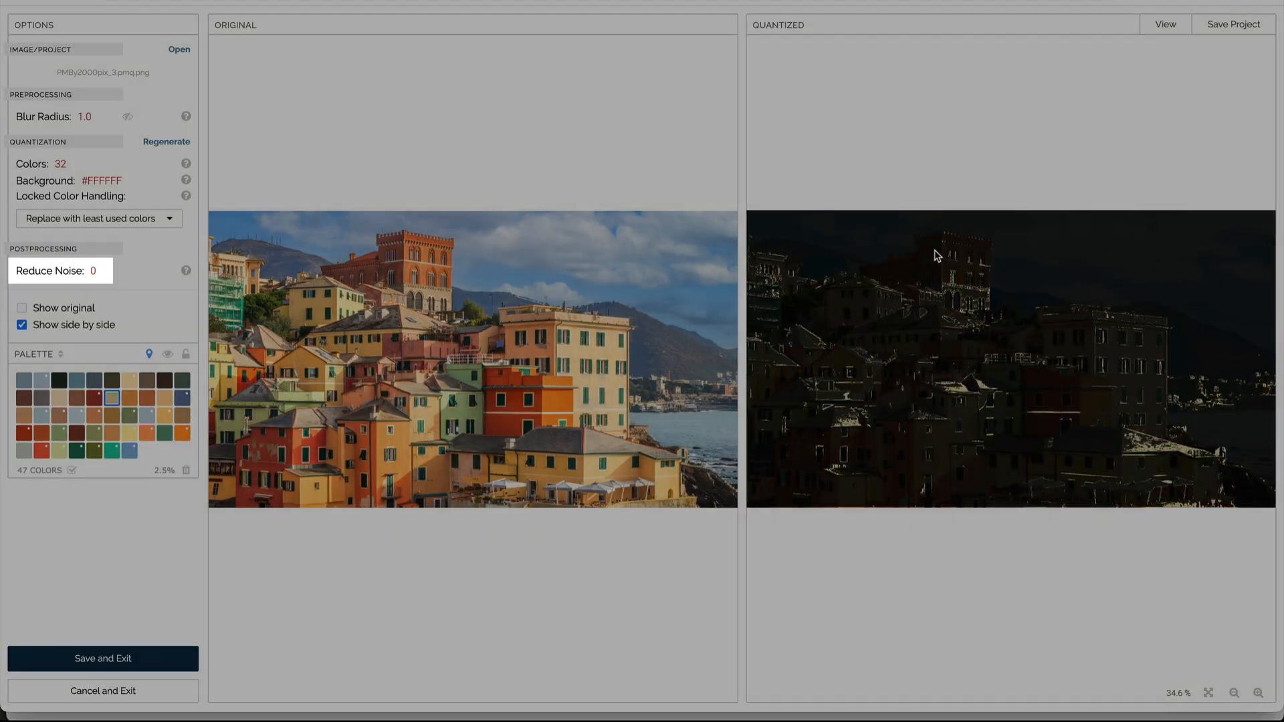
scroll(969, 284, "up", 5)
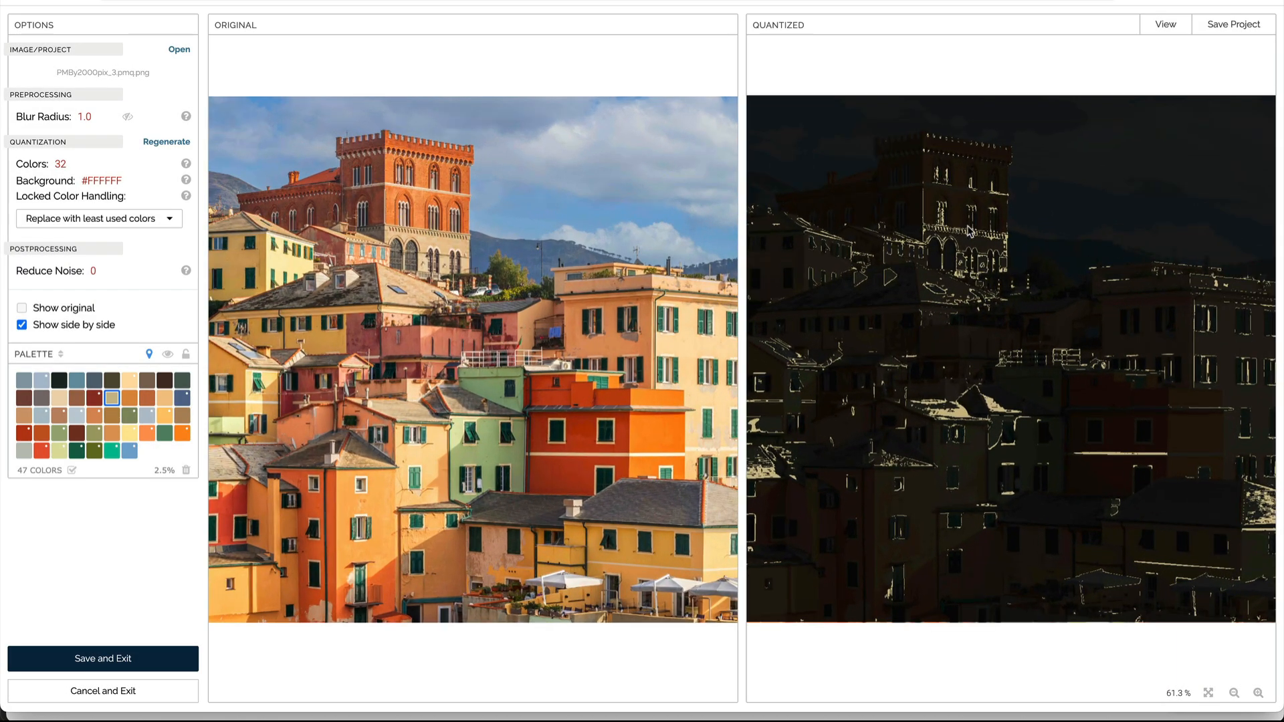
scroll(969, 158, "up", 4)
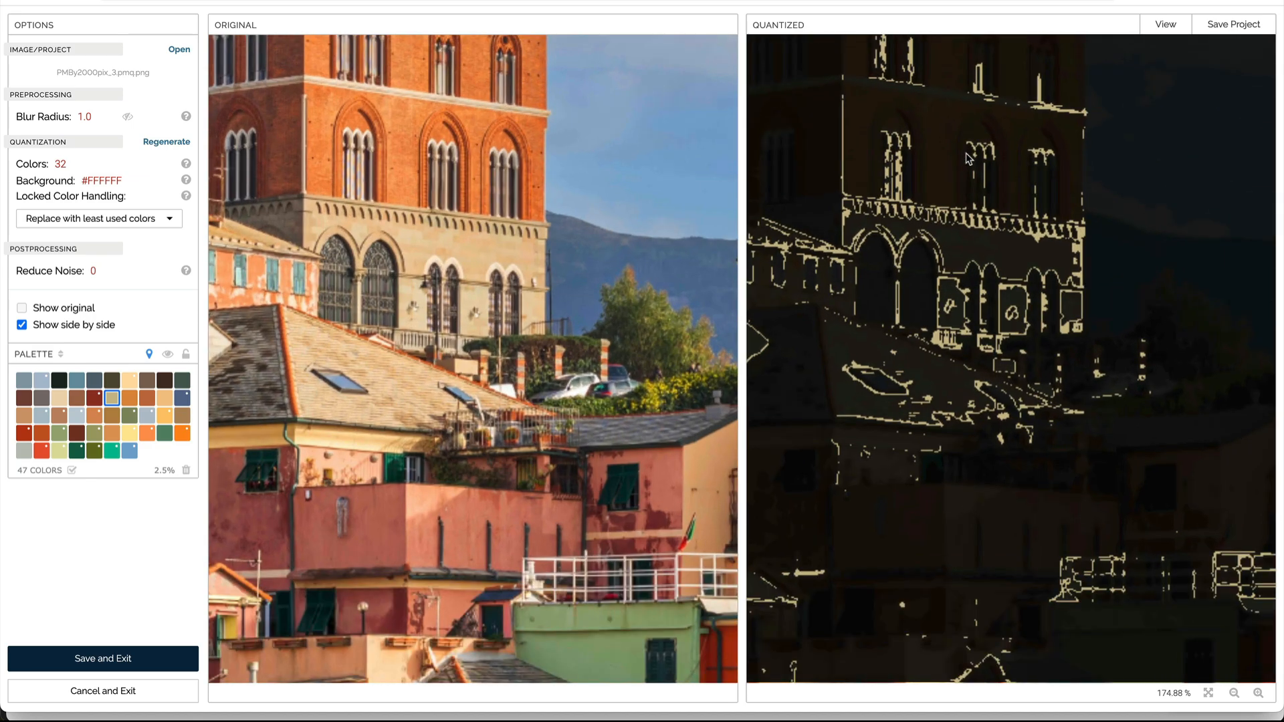
scroll(969, 158, "up", 1)
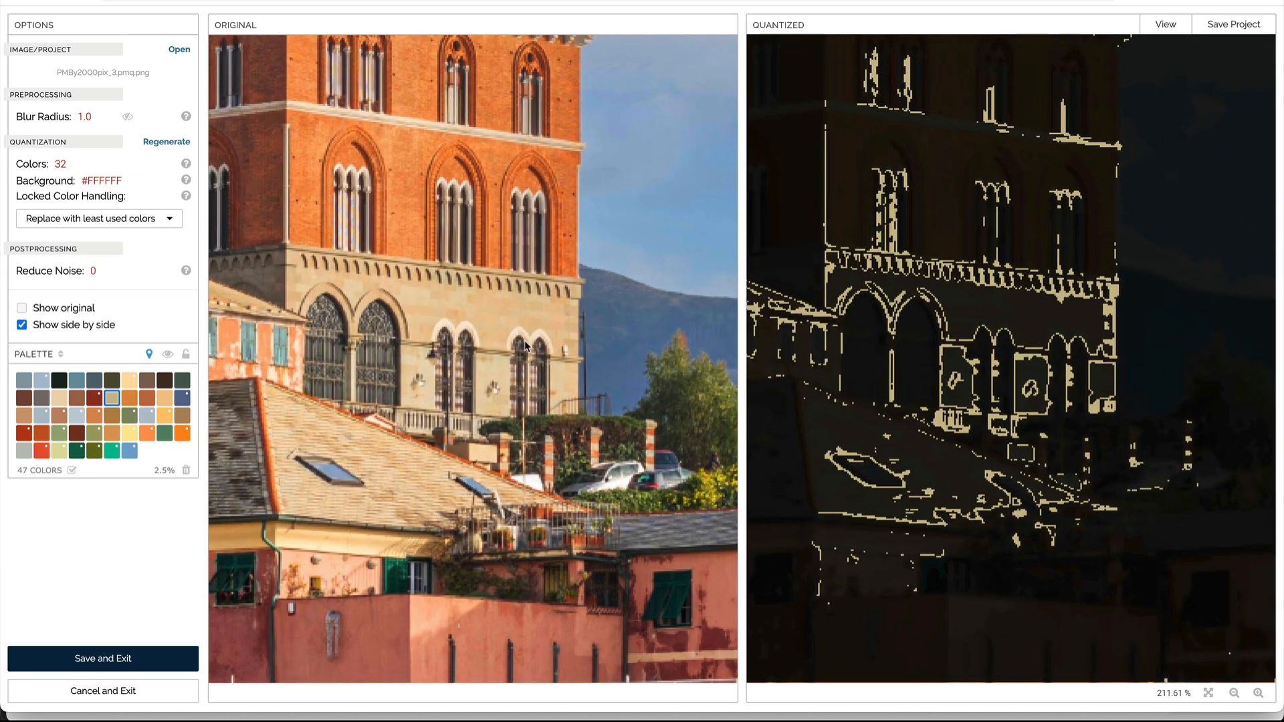
Step: Set Reduce Noise to 1 after trying a value of 2
left_click(94, 271)
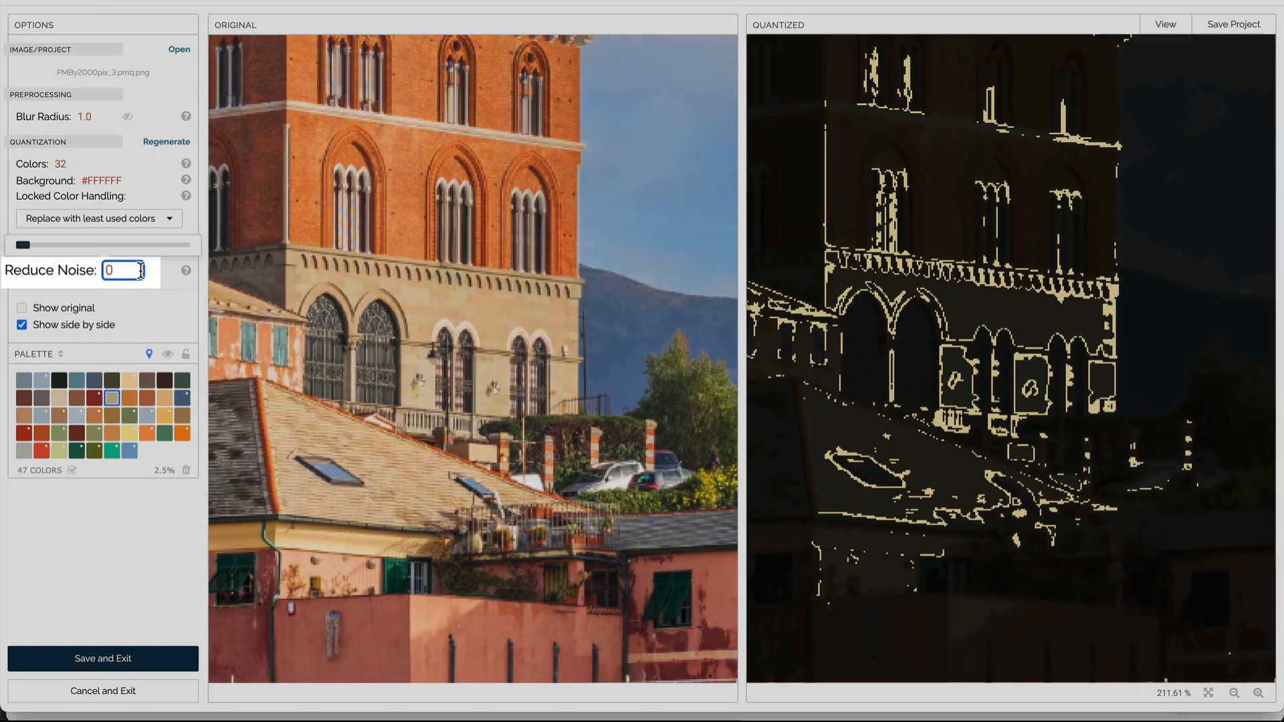
key("BackSpace")
type("1")
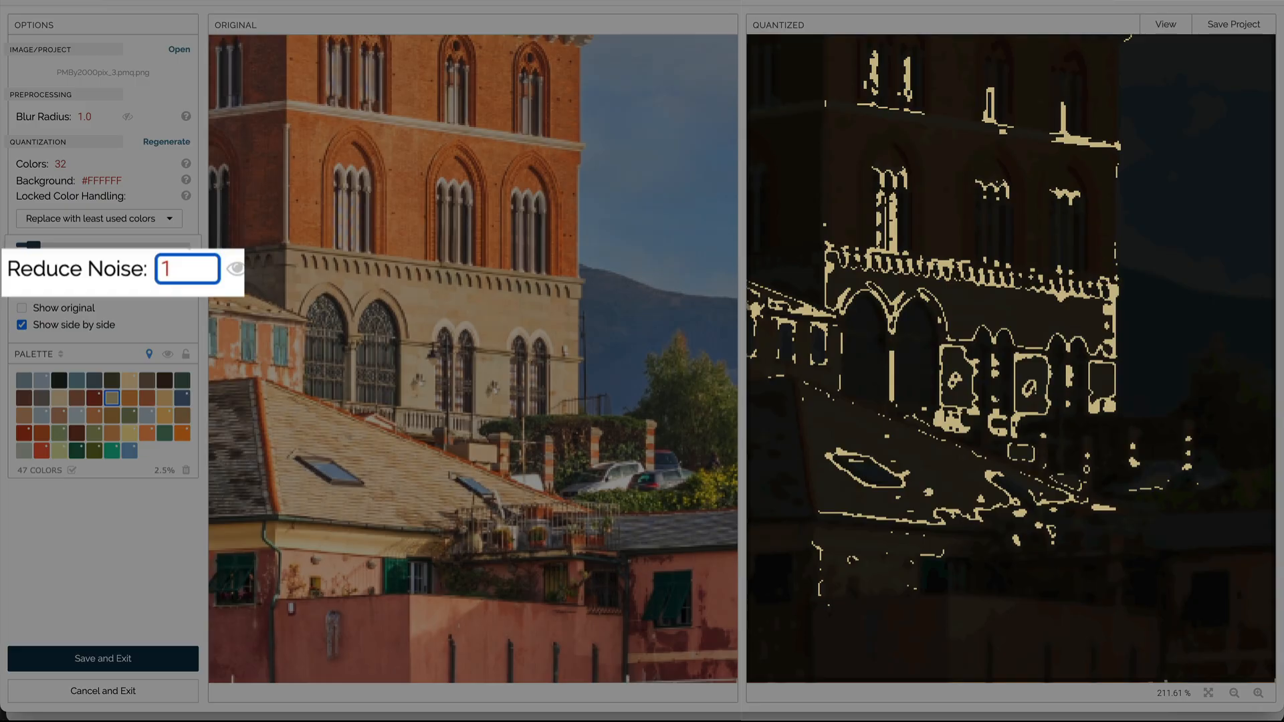
key("BackSpace")
type("2")
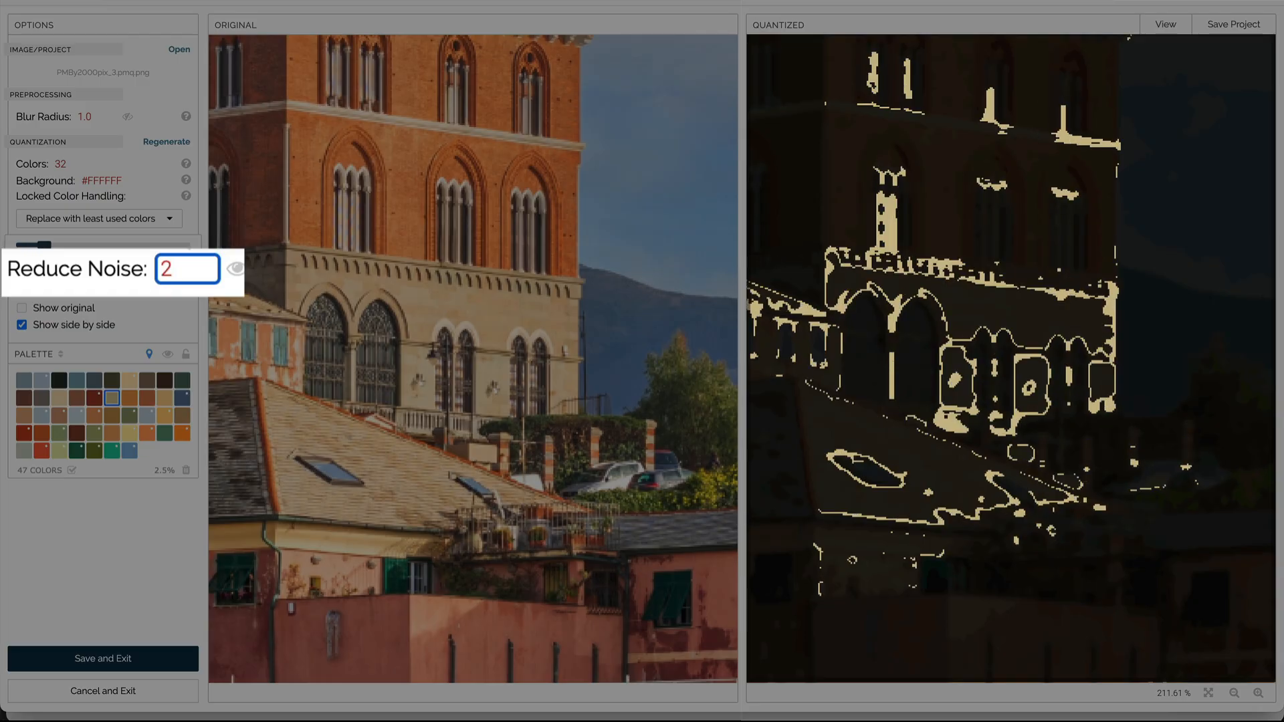
key("BackSpace")
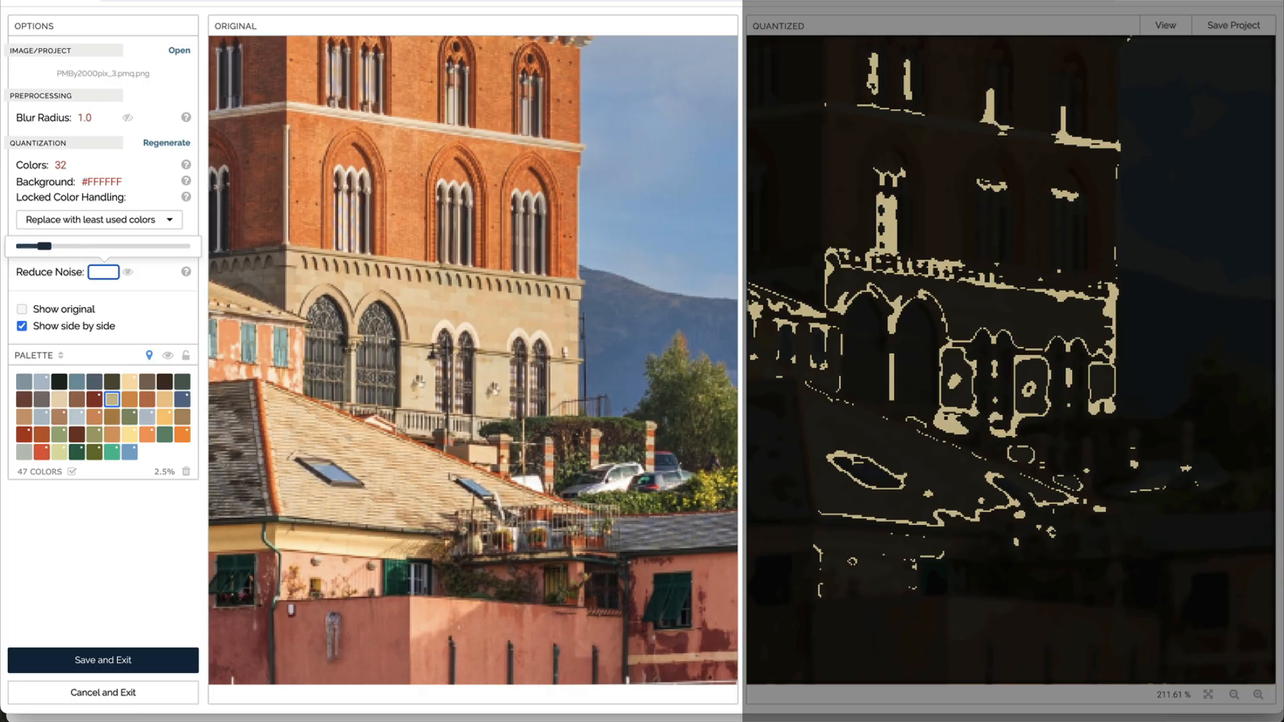
type("1")
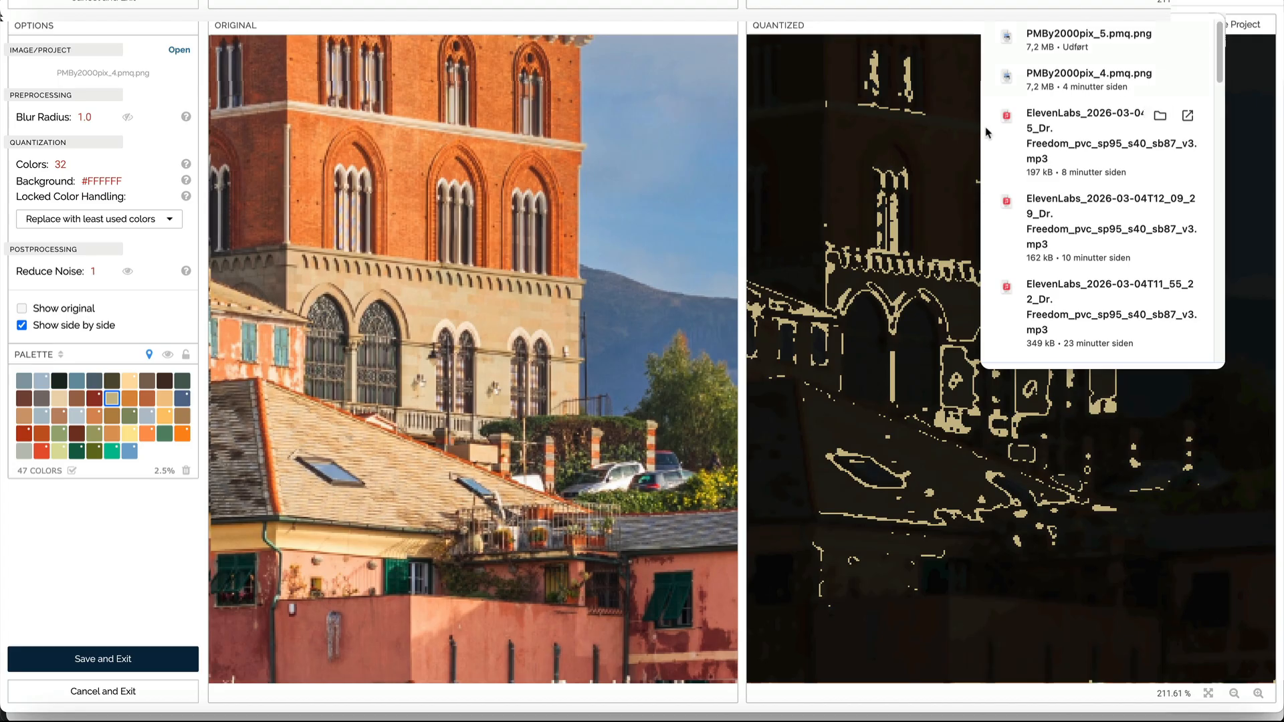
Step: Save the project and exit the Split Image tool, returning to the PaintMaker palette
left_click(94, 669)
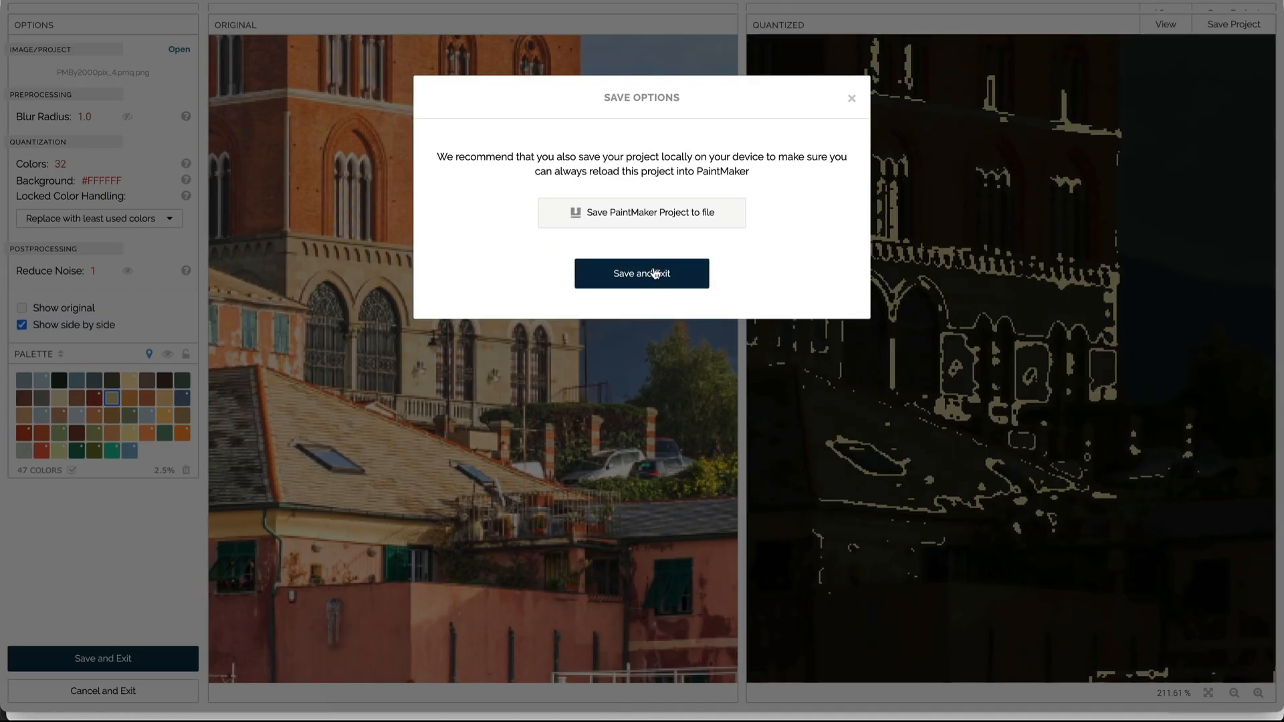
left_click(654, 274)
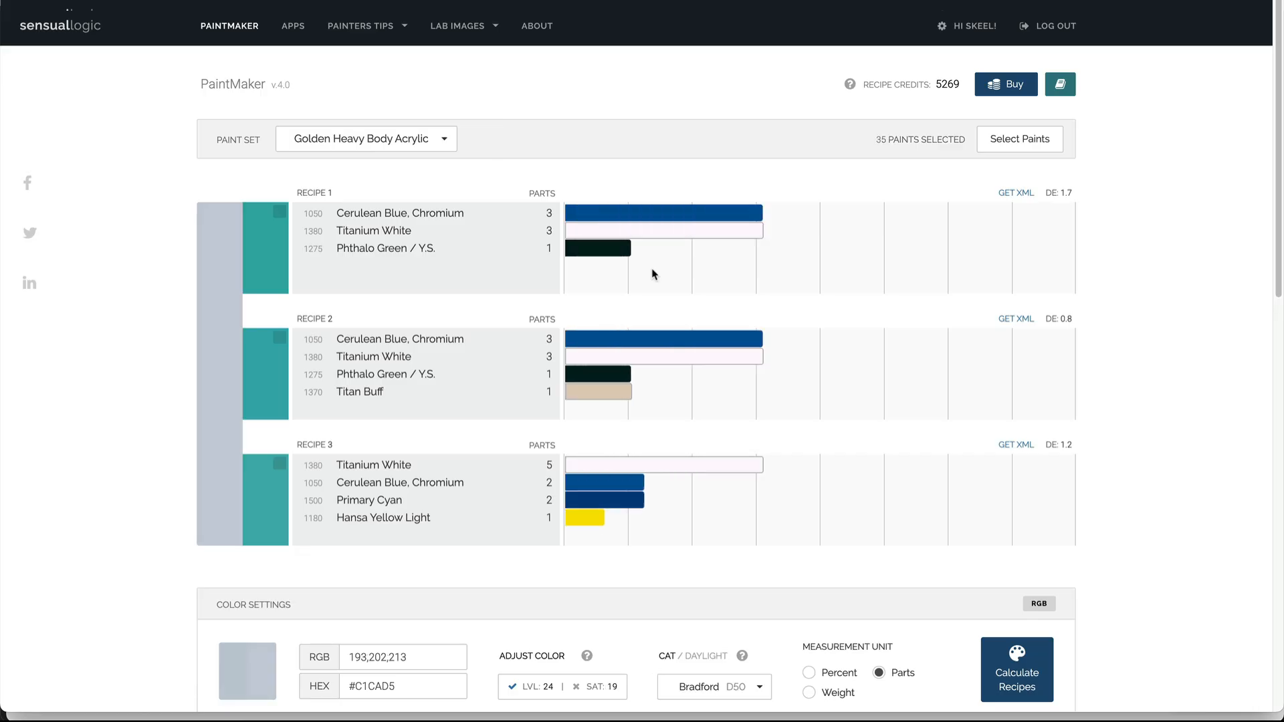
scroll(130, 371, "down", 7)
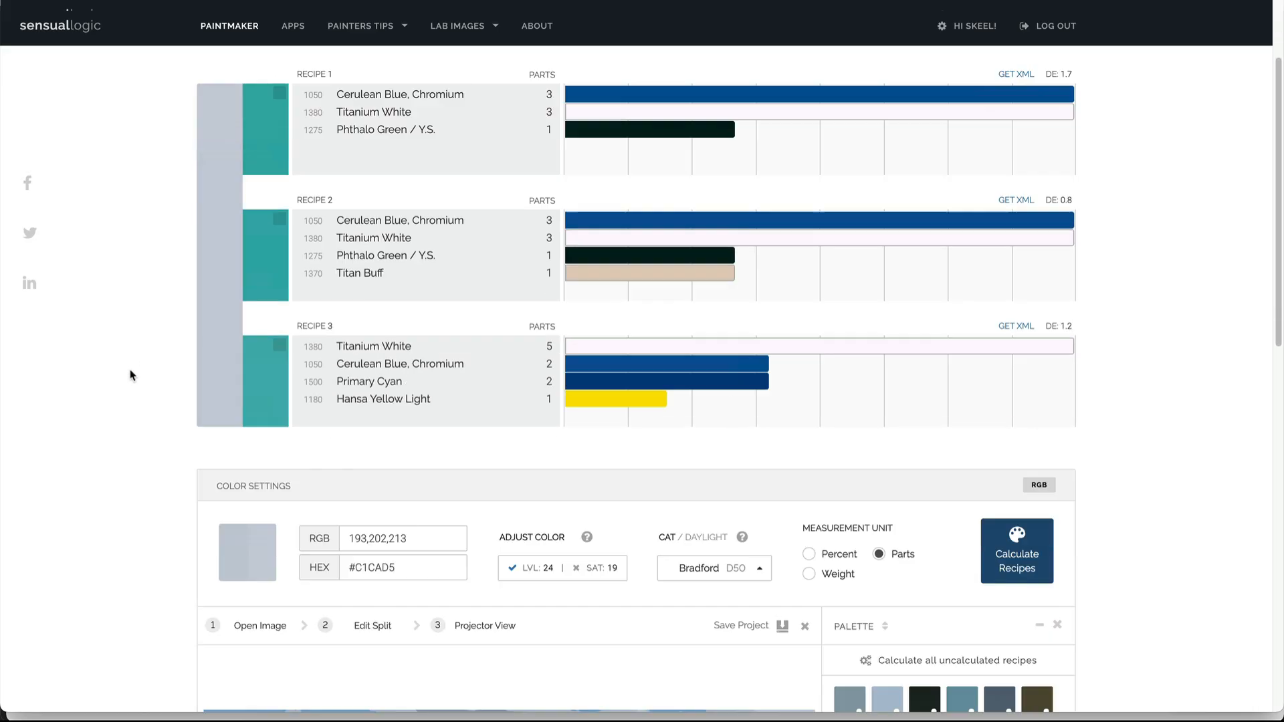
scroll(130, 375, "down", 2)
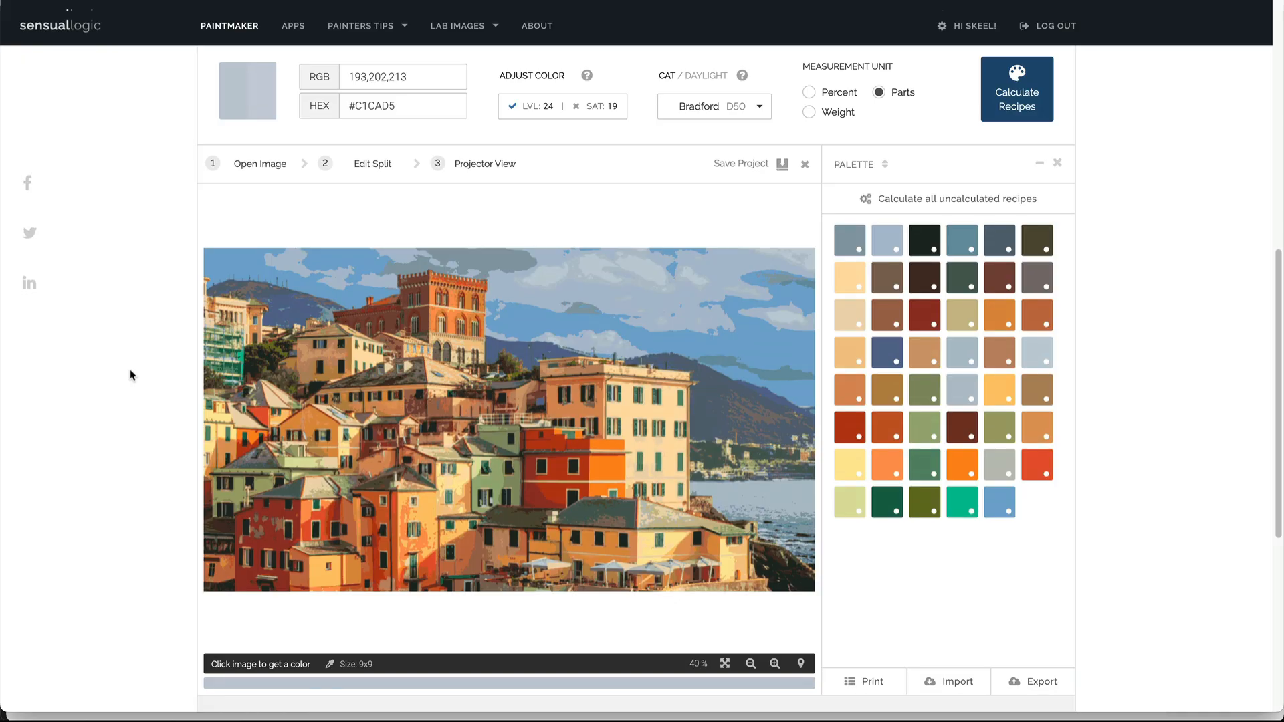